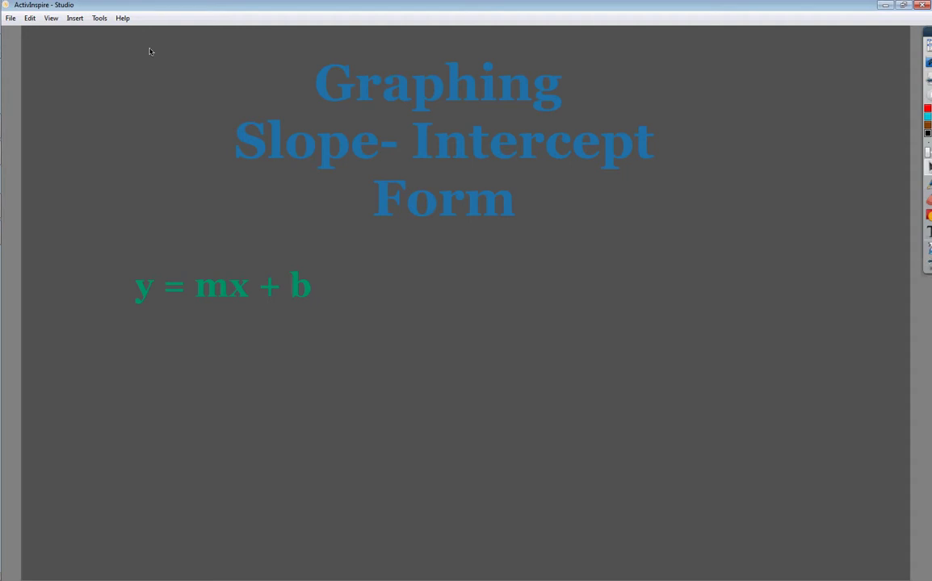
With the cyan pen, sketch small axes and a rising line through them
{"action": "mouse_move", "coordinate": [921, 178]}
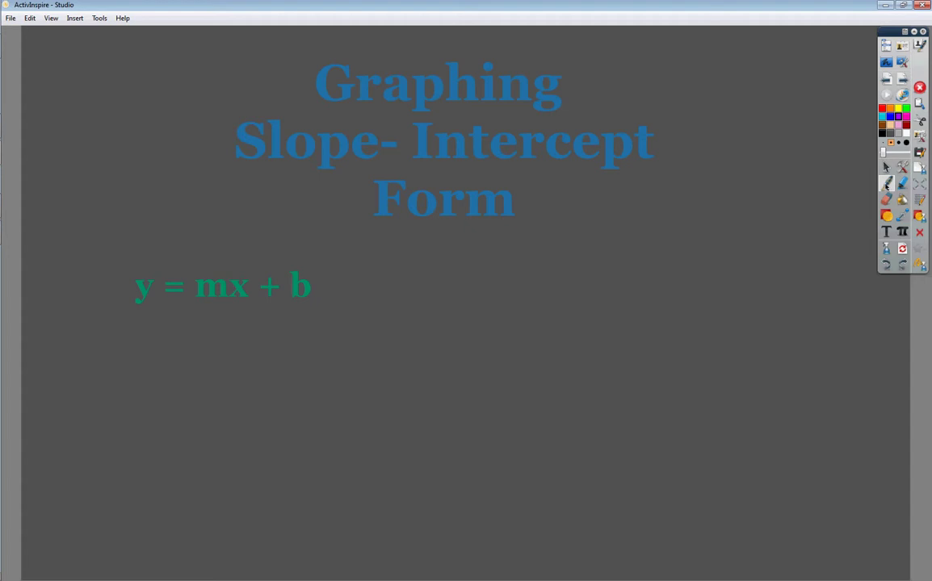
{"action": "left_click", "coordinate": [886, 184]}
{"action": "left_click", "coordinate": [882, 118]}
{"action": "left_click_drag", "start_coordinate": [724, 266], "coordinate": [727, 406]}
{"action": "left_click_drag", "start_coordinate": [797, 328], "coordinate": [648, 329]}
{"action": "mouse_move", "coordinate": [671, 362]}
{"action": "left_mouse_down"}
{"action": "mouse_move", "coordinate": [778, 282]}
{"action": "mouse_move", "coordinate": [782, 299]}
{"action": "mouse_move", "coordinate": [775, 283]}
{"action": "mouse_move", "coordinate": [678, 359]}
{"action": "left_mouse_up"}
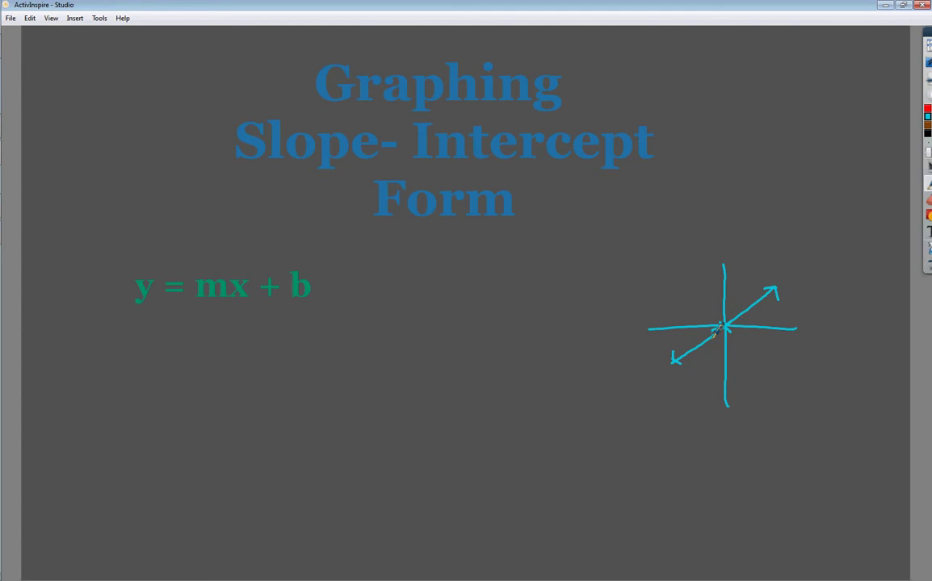
Draw arrows labelling b as the y-intercept and m as the slope
{"action": "mouse_move", "coordinate": [322, 339]}
{"action": "left_mouse_down"}
{"action": "mouse_move", "coordinate": [320, 311]}
{"action": "mouse_move", "coordinate": [306, 312]}
{"action": "mouse_move", "coordinate": [346, 338]}
{"action": "mouse_move", "coordinate": [394, 342]}
{"action": "mouse_move", "coordinate": [391, 329]}
{"action": "mouse_move", "coordinate": [456, 349]}
{"action": "left_mouse_up"}
{"action": "left_click_drag", "start_coordinate": [227, 349], "coordinate": [225, 318]}
{"action": "mouse_move", "coordinate": [214, 364]}
{"action": "left_mouse_down"}
{"action": "mouse_move", "coordinate": [210, 377]}
{"action": "mouse_move", "coordinate": [255, 376]}
{"action": "left_mouse_up"}
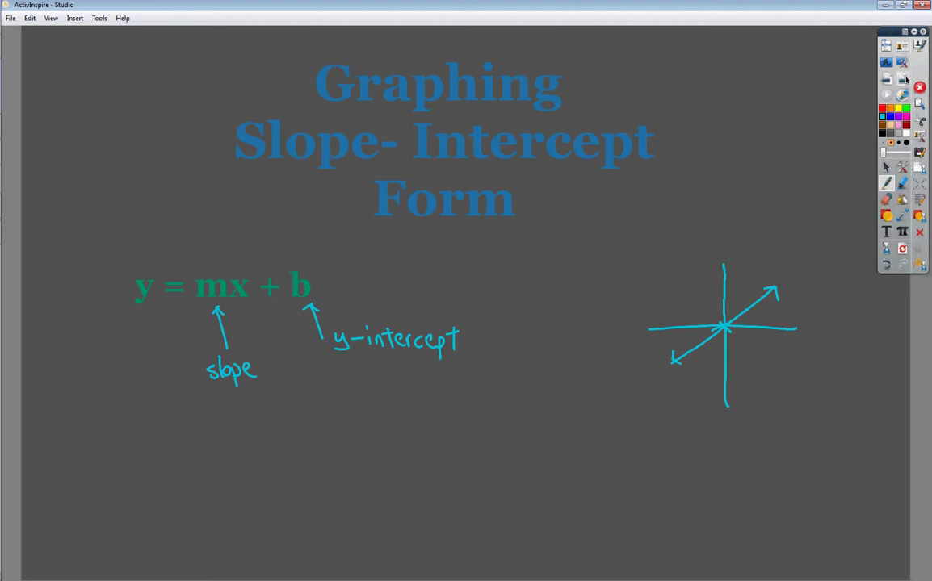
On the y = x - 3 page, write the implied 1, circle 1x, and tick the y-axis down to -3
{"action": "left_click", "coordinate": [904, 79]}
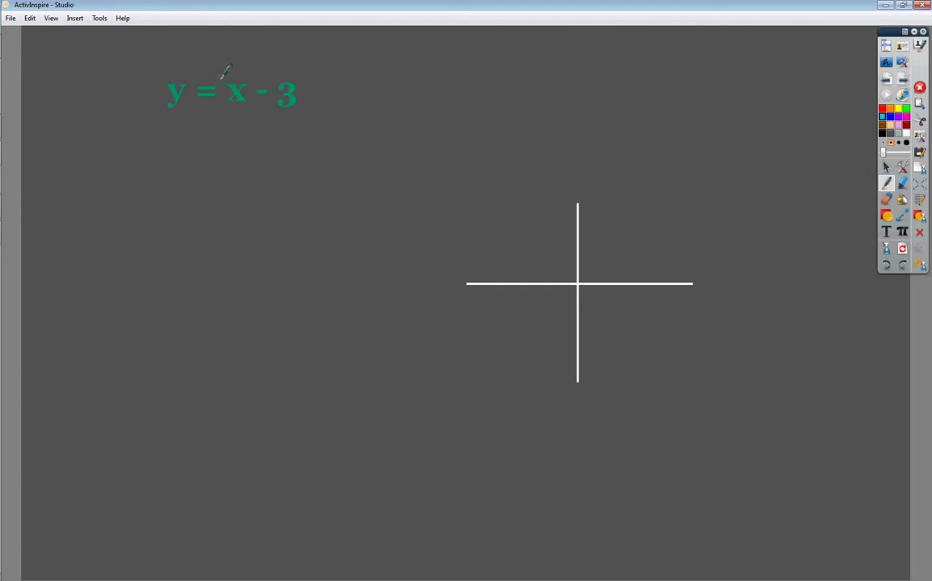
{"action": "left_click_drag", "start_coordinate": [219, 71], "coordinate": [220, 101]}
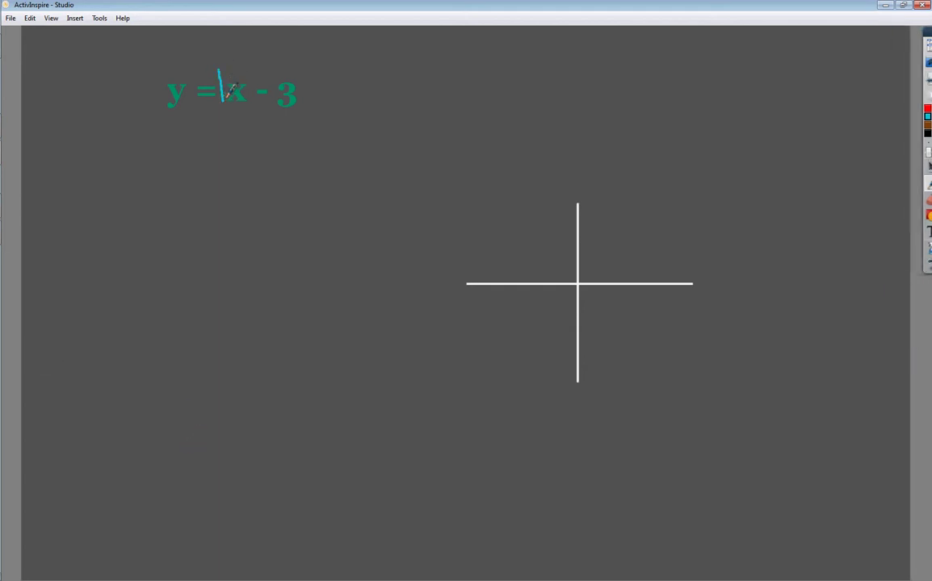
{"action": "mouse_move", "coordinate": [212, 58]}
{"action": "left_mouse_down"}
{"action": "mouse_move", "coordinate": [235, 76]}
{"action": "mouse_move", "coordinate": [226, 107]}
{"action": "mouse_move", "coordinate": [209, 77]}
{"action": "mouse_move", "coordinate": [212, 54]}
{"action": "left_mouse_up"}
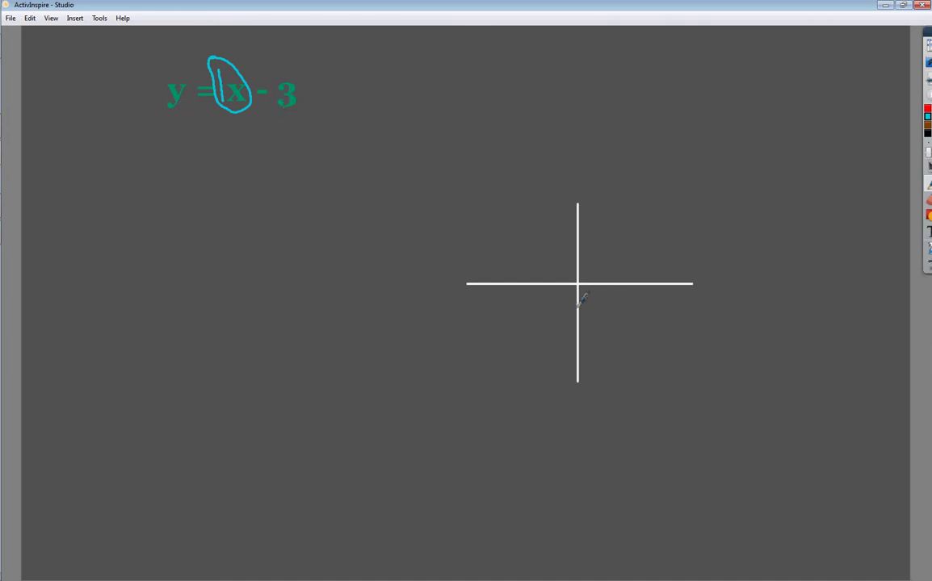
{"action": "mouse_move", "coordinate": [564, 302]}
{"action": "left_mouse_down"}
{"action": "mouse_move", "coordinate": [587, 301]}
{"action": "mouse_move", "coordinate": [589, 334]}
{"action": "left_mouse_up"}
Write the slope as 1/1 with top/bottom notes, plus-up and minus-down arrows, and right
{"action": "mouse_move", "coordinate": [178, 213]}
{"action": "left_mouse_down"}
{"action": "mouse_move", "coordinate": [181, 245]}
{"action": "mouse_move", "coordinate": [208, 253]}
{"action": "mouse_move", "coordinate": [193, 300]}
{"action": "left_mouse_up"}
{"action": "mouse_move", "coordinate": [255, 158]}
{"action": "left_mouse_down"}
{"action": "mouse_move", "coordinate": [279, 183]}
{"action": "mouse_move", "coordinate": [280, 164]}
{"action": "mouse_move", "coordinate": [290, 179]}
{"action": "mouse_move", "coordinate": [250, 184]}
{"action": "mouse_move", "coordinate": [260, 203]}
{"action": "mouse_move", "coordinate": [279, 193]}
{"action": "mouse_move", "coordinate": [284, 206]}
{"action": "mouse_move", "coordinate": [285, 194]}
{"action": "mouse_move", "coordinate": [310, 202]}
{"action": "left_mouse_up"}
{"action": "mouse_move", "coordinate": [343, 168]}
{"action": "left_mouse_down"}
{"action": "mouse_move", "coordinate": [341, 144]}
{"action": "mouse_move", "coordinate": [375, 173]}
{"action": "left_mouse_up"}
{"action": "left_click_drag", "start_coordinate": [376, 173], "coordinate": [383, 163]}
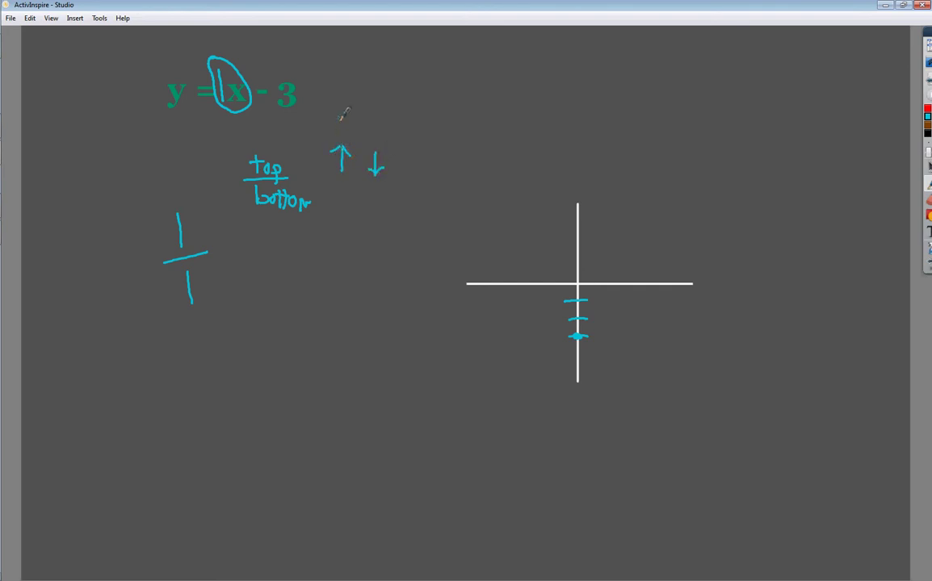
{"action": "mouse_move", "coordinate": [338, 117]}
{"action": "left_mouse_down"}
{"action": "mouse_move", "coordinate": [338, 133]}
{"action": "mouse_move", "coordinate": [385, 125]}
{"action": "left_mouse_up"}
{"action": "mouse_move", "coordinate": [309, 197]}
{"action": "left_mouse_down"}
{"action": "mouse_move", "coordinate": [313, 208]}
{"action": "mouse_move", "coordinate": [357, 187]}
{"action": "mouse_move", "coordinate": [368, 219]}
{"action": "mouse_move", "coordinate": [406, 205]}
{"action": "mouse_move", "coordinate": [403, 194]}
{"action": "left_mouse_up"}
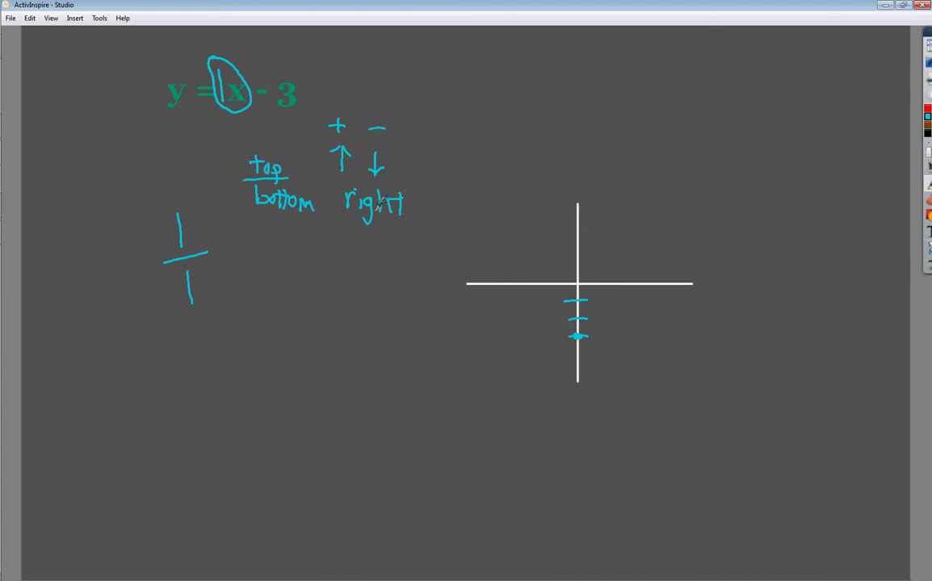
Add a 'flip both' note and label the 1/1 numerator up and denominator right
{"action": "mouse_move", "coordinate": [446, 147]}
{"action": "left_mouse_down"}
{"action": "mouse_move", "coordinate": [438, 170]}
{"action": "mouse_move", "coordinate": [468, 164]}
{"action": "mouse_move", "coordinate": [440, 190]}
{"action": "mouse_move", "coordinate": [475, 187]}
{"action": "left_mouse_up"}
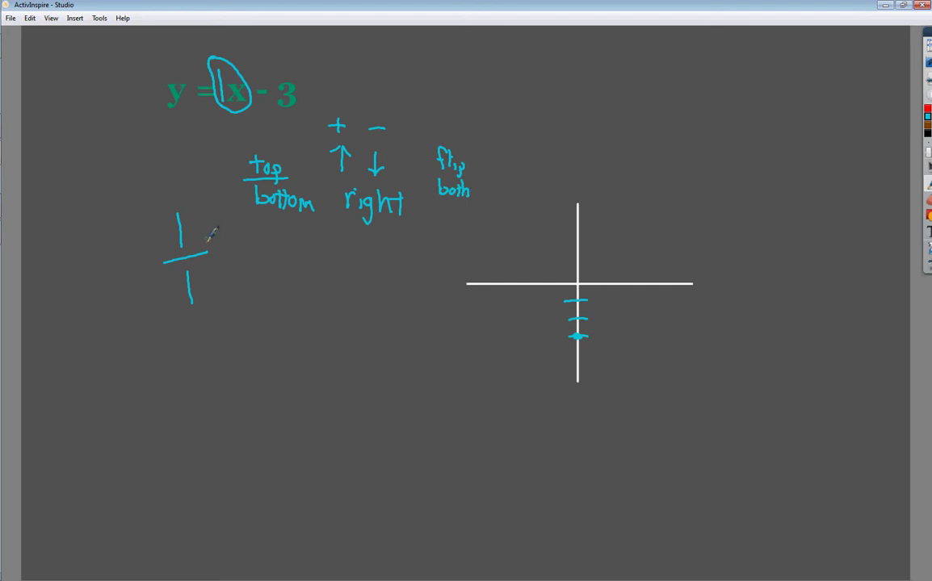
{"action": "left_click_drag", "start_coordinate": [204, 234], "coordinate": [232, 238]}
{"action": "mouse_move", "coordinate": [218, 279]}
{"action": "left_mouse_down"}
{"action": "mouse_move", "coordinate": [233, 287]}
{"action": "mouse_move", "coordinate": [252, 280]}
{"action": "left_mouse_up"}
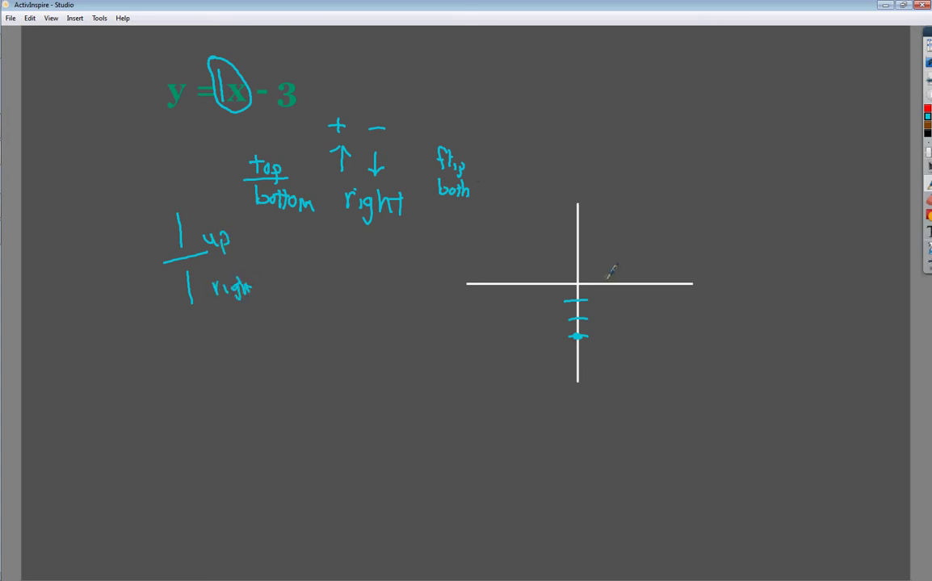
Plot the point one up and one right of -3 and draw the arrowed line through it
{"action": "left_click_drag", "start_coordinate": [606, 275], "coordinate": [606, 287]}
{"action": "left_click", "coordinate": [606, 316]}
{"action": "mouse_move", "coordinate": [557, 347]}
{"action": "left_mouse_down"}
{"action": "mouse_move", "coordinate": [693, 256]}
{"action": "mouse_move", "coordinate": [688, 265]}
{"action": "left_mouse_up"}
{"action": "mouse_move", "coordinate": [556, 348]}
{"action": "left_mouse_down"}
{"action": "mouse_move", "coordinate": [514, 370]}
{"action": "mouse_move", "coordinate": [535, 368]}
{"action": "left_mouse_up"}
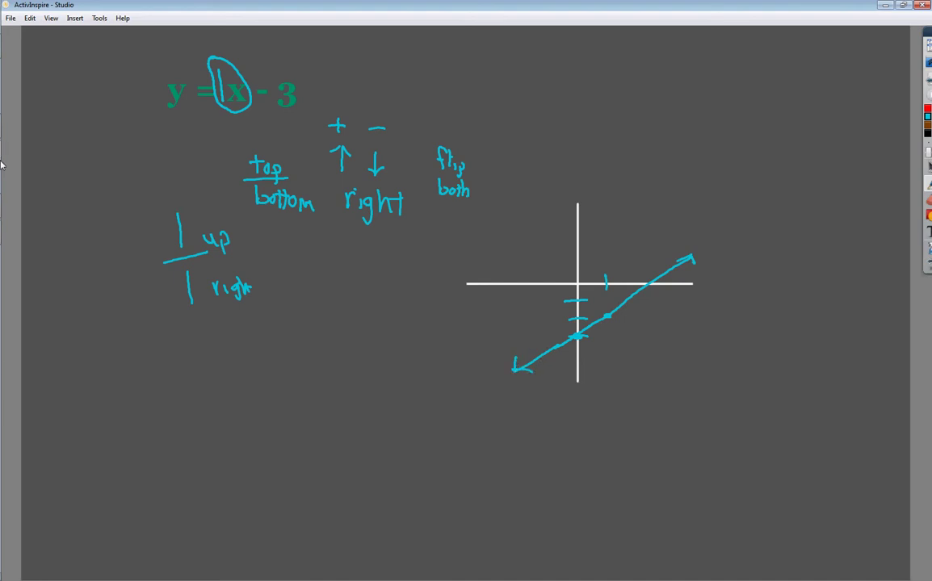
Bring the Wabbitemu calculator up and place it on the right side of the screen
{"action": "mouse_move", "coordinate": [3, 185]}
{"action": "left_click", "coordinate": [17, 233]}
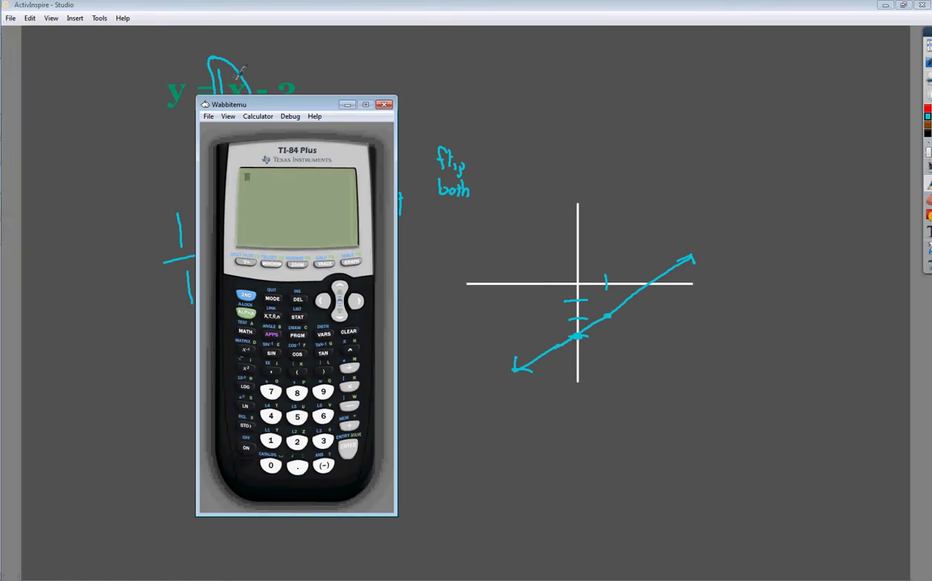
{"action": "mouse_move", "coordinate": [907, 93]}
{"action": "left_click", "coordinate": [886, 168]}
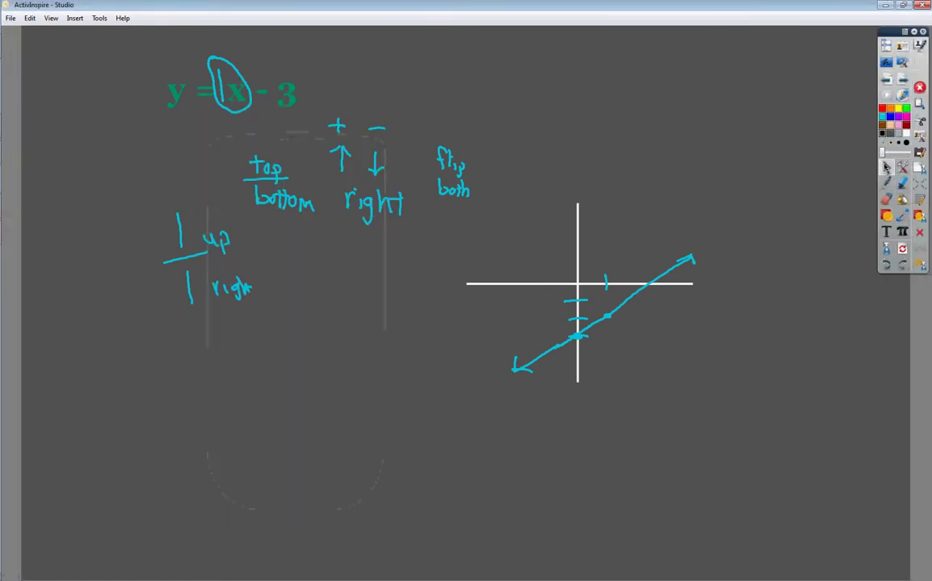
{"action": "left_click", "coordinate": [16, 233]}
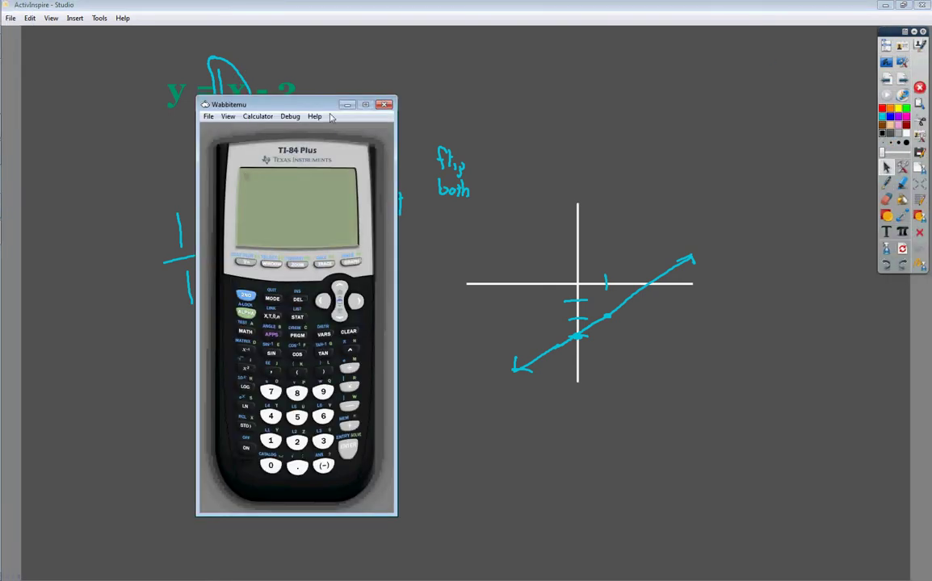
{"action": "left_click_drag", "start_coordinate": [291, 96], "coordinate": [769, 63]}
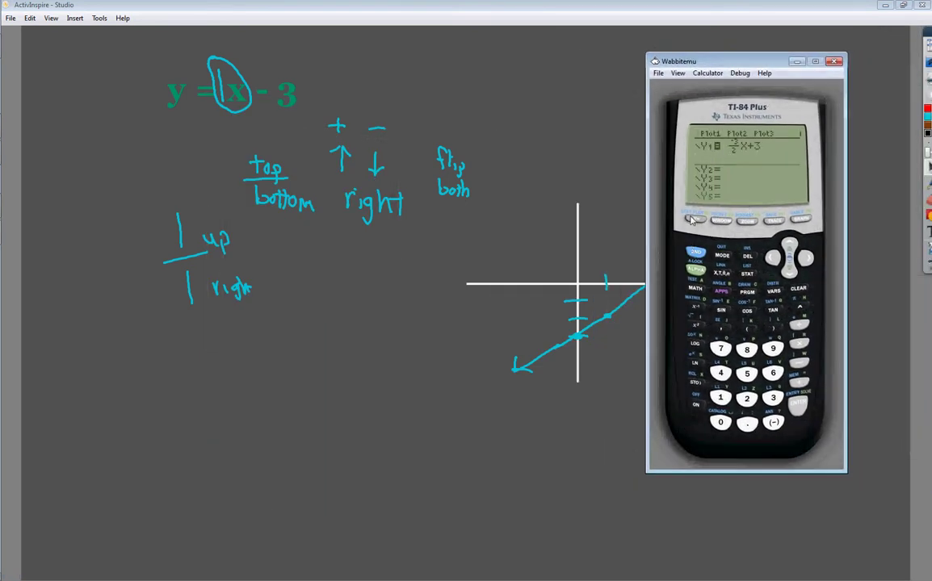
Replace Y1 with 1X-3 and graph it, then advance to the y = -3/4 x - 4 page
{"action": "left_click", "coordinate": [797, 289]}
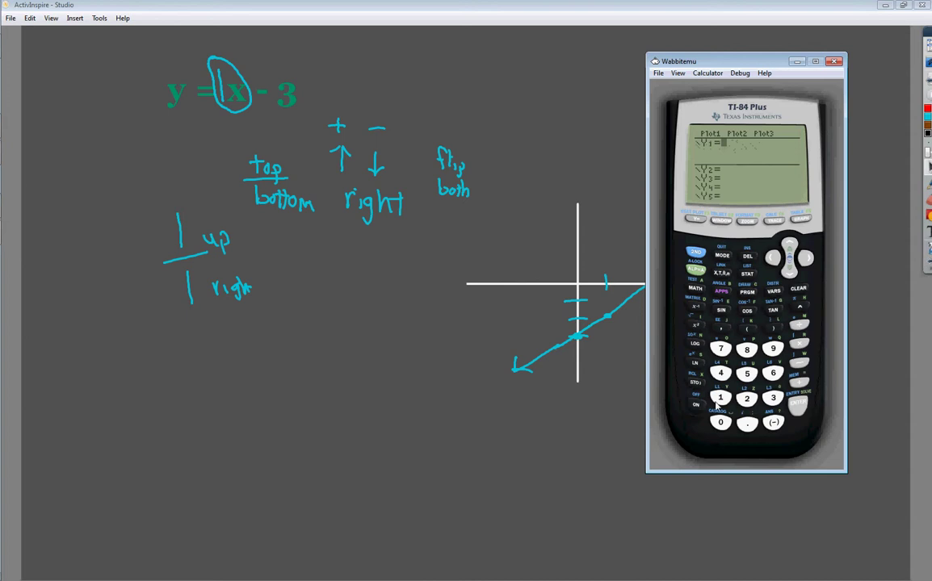
{"action": "left_click", "coordinate": [721, 273]}
{"action": "left_click", "coordinate": [799, 365]}
{"action": "left_click", "coordinate": [773, 398]}
{"action": "left_click", "coordinate": [802, 221]}
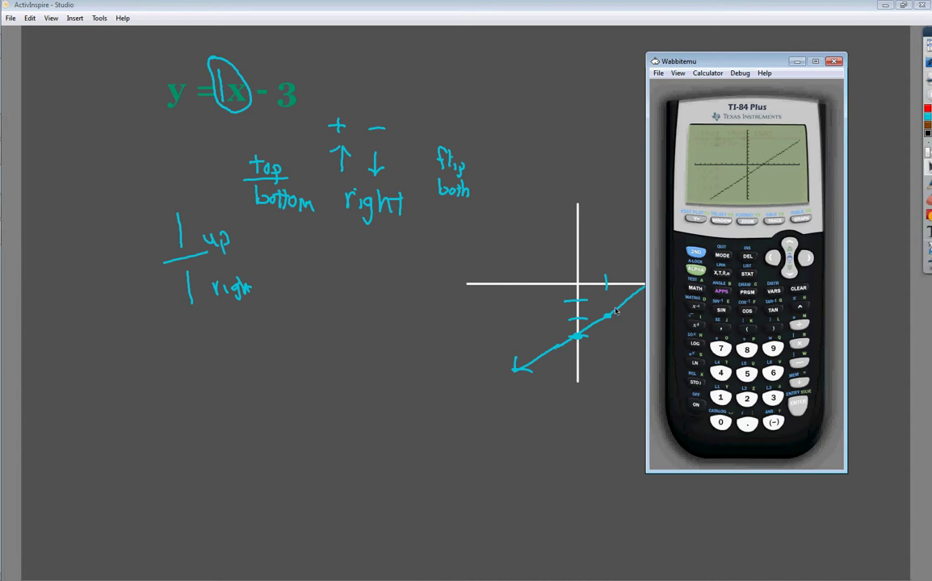
{"action": "mouse_move", "coordinate": [717, 63]}
{"action": "left_mouse_down"}
{"action": "mouse_move", "coordinate": [530, 111]}
{"action": "mouse_move", "coordinate": [178, 74]}
{"action": "left_mouse_up"}
{"action": "left_click", "coordinate": [903, 91]}
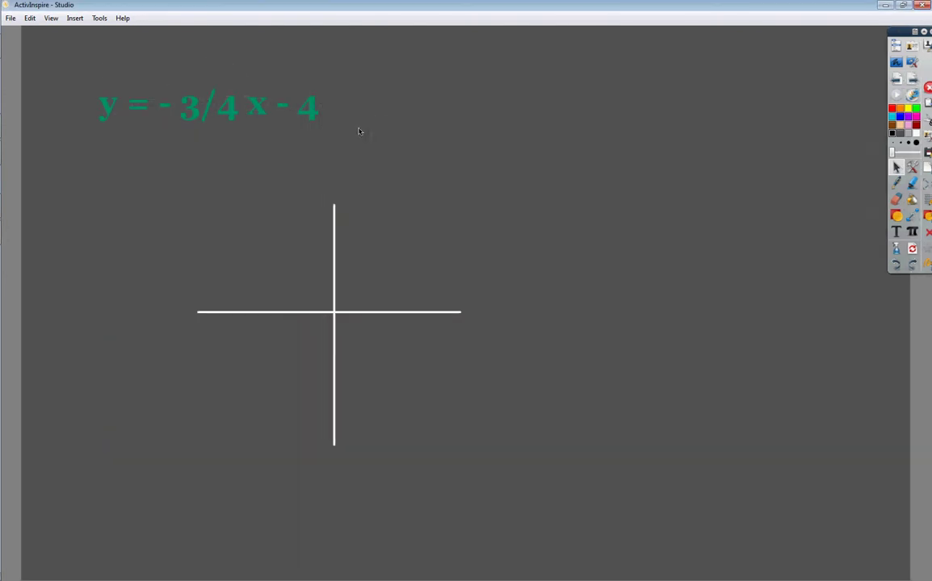
With the pen, circle the -3/4 x slope term and tick the y-axis down toward -4
{"action": "left_click", "coordinate": [886, 187]}
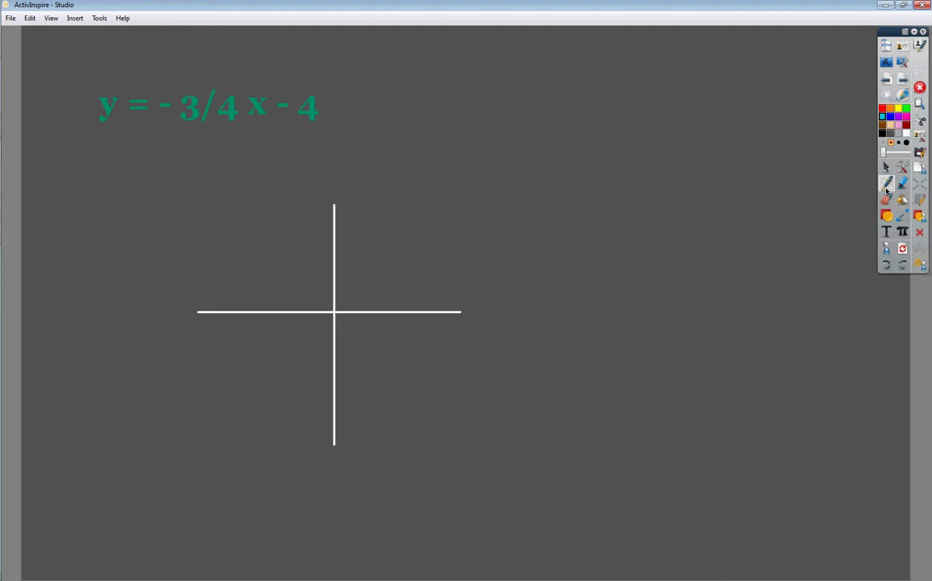
{"action": "mouse_move", "coordinate": [220, 79]}
{"action": "left_mouse_down"}
{"action": "mouse_move", "coordinate": [260, 83]}
{"action": "mouse_move", "coordinate": [263, 126]}
{"action": "mouse_move", "coordinate": [168, 126]}
{"action": "mouse_move", "coordinate": [156, 89]}
{"action": "mouse_move", "coordinate": [224, 70]}
{"action": "left_mouse_up"}
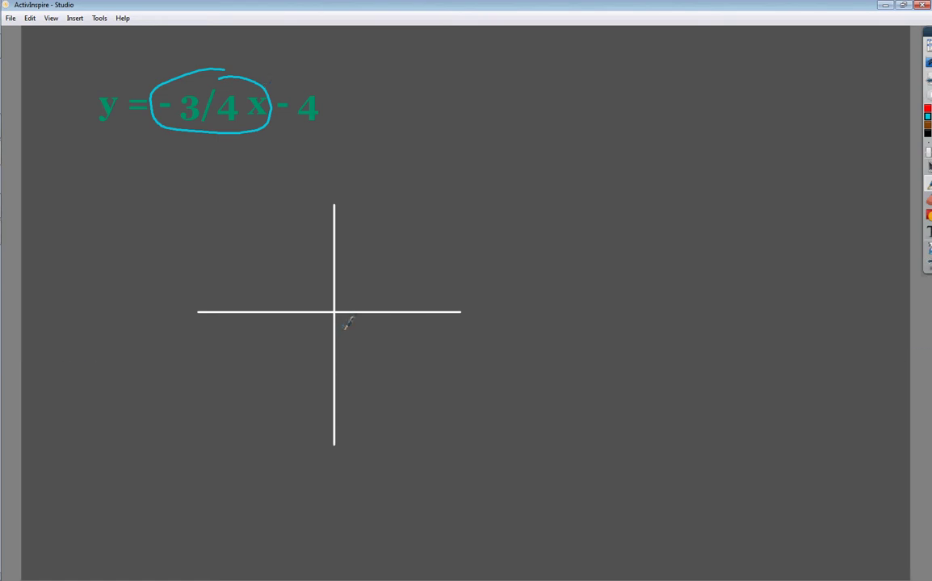
{"action": "mouse_move", "coordinate": [346, 327]}
{"action": "left_mouse_down"}
{"action": "mouse_move", "coordinate": [326, 327]}
{"action": "mouse_move", "coordinate": [321, 387]}
{"action": "left_mouse_up"}
Write -3/4 labelled down over right, and add more ticks lower on the y-axis
{"action": "left_click_drag", "start_coordinate": [622, 219], "coordinate": [637, 218]}
{"action": "mouse_move", "coordinate": [638, 207]}
{"action": "left_mouse_down"}
{"action": "mouse_move", "coordinate": [658, 214]}
{"action": "mouse_move", "coordinate": [643, 232]}
{"action": "left_mouse_up"}
{"action": "left_click_drag", "start_coordinate": [645, 240], "coordinate": [670, 240]}
{"action": "left_click_drag", "start_coordinate": [650, 248], "coordinate": [667, 280]}
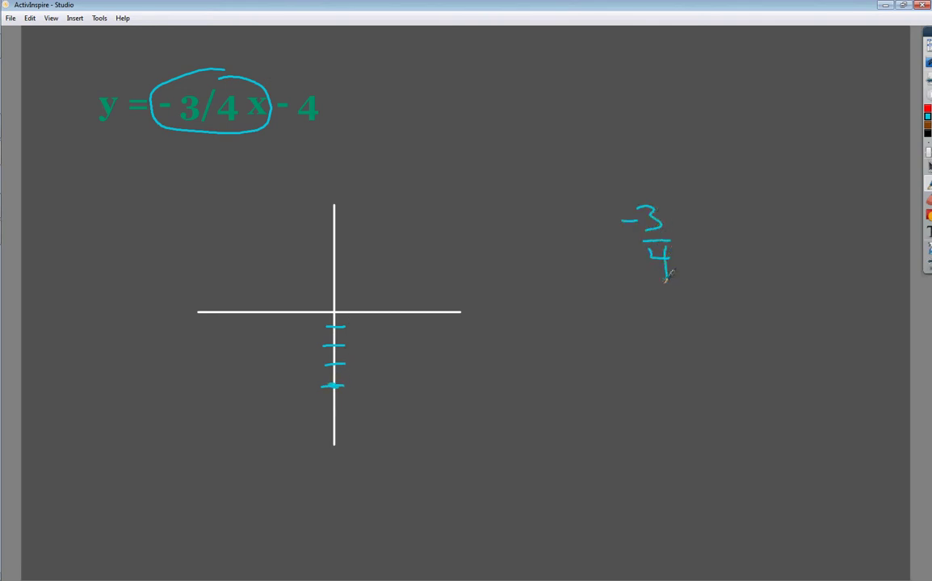
{"action": "mouse_move", "coordinate": [717, 218]}
{"action": "left_mouse_down"}
{"action": "mouse_move", "coordinate": [710, 237]}
{"action": "mouse_move", "coordinate": [731, 231]}
{"action": "mouse_move", "coordinate": [767, 241]}
{"action": "left_mouse_up"}
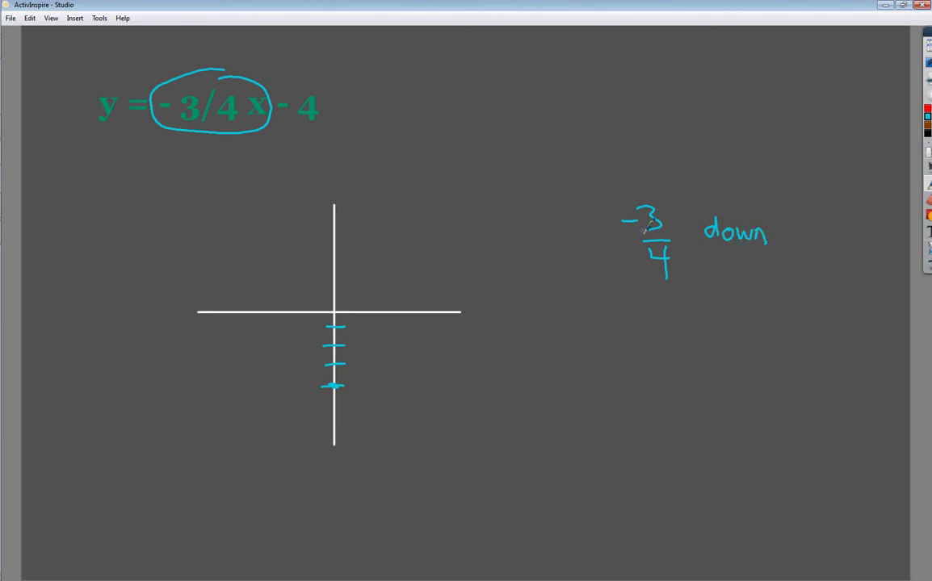
{"action": "left_click_drag", "start_coordinate": [683, 248], "coordinate": [772, 252]}
{"action": "mouse_move", "coordinate": [716, 261]}
{"action": "left_mouse_down"}
{"action": "mouse_move", "coordinate": [744, 284]}
{"action": "mouse_move", "coordinate": [745, 257]}
{"action": "mouse_move", "coordinate": [765, 282]}
{"action": "left_mouse_up"}
{"action": "left_click_drag", "start_coordinate": [769, 263], "coordinate": [757, 263]}
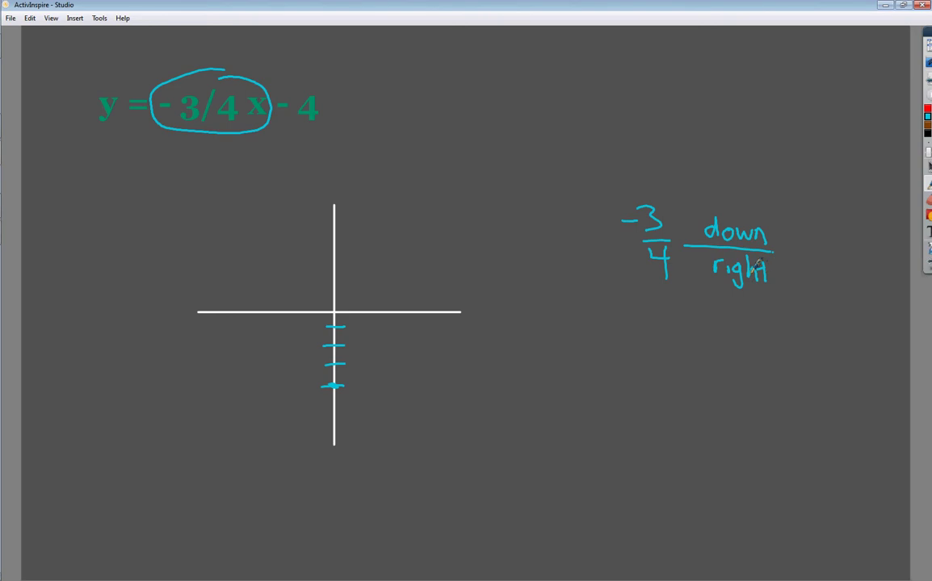
{"action": "mouse_move", "coordinate": [321, 406]}
{"action": "left_mouse_down"}
{"action": "mouse_move", "coordinate": [346, 403]}
{"action": "mouse_move", "coordinate": [345, 438]}
{"action": "left_mouse_up"}
Tick the x-axis, draw the falling line through -4 and the point 3 down, 4 right, then switch to Select
{"action": "mouse_move", "coordinate": [353, 305]}
{"action": "left_mouse_down"}
{"action": "mouse_move", "coordinate": [354, 318]}
{"action": "mouse_move", "coordinate": [429, 317]}
{"action": "left_mouse_up"}
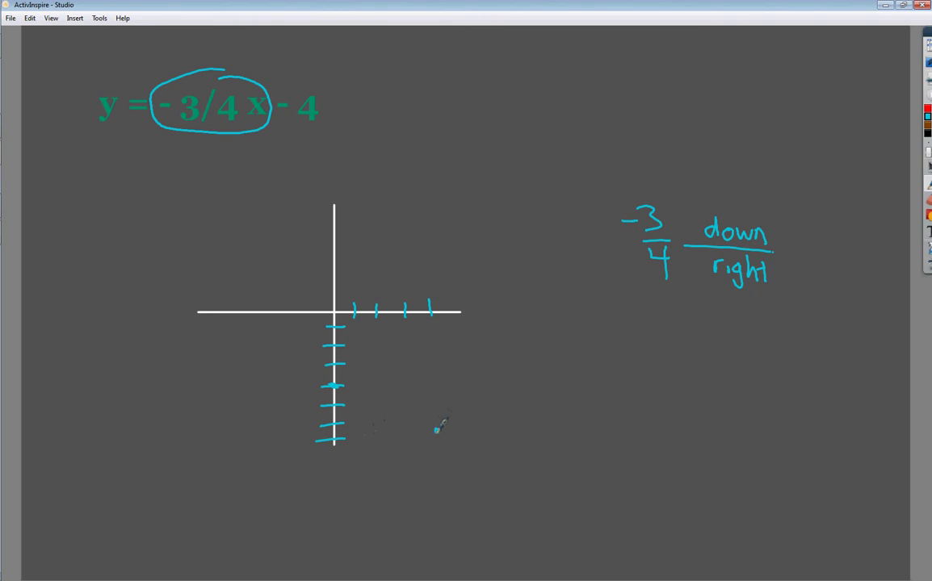
{"action": "mouse_move", "coordinate": [466, 442]}
{"action": "left_mouse_down"}
{"action": "mouse_move", "coordinate": [311, 370]}
{"action": "mouse_move", "coordinate": [209, 303]}
{"action": "mouse_move", "coordinate": [467, 441]}
{"action": "left_mouse_up"}
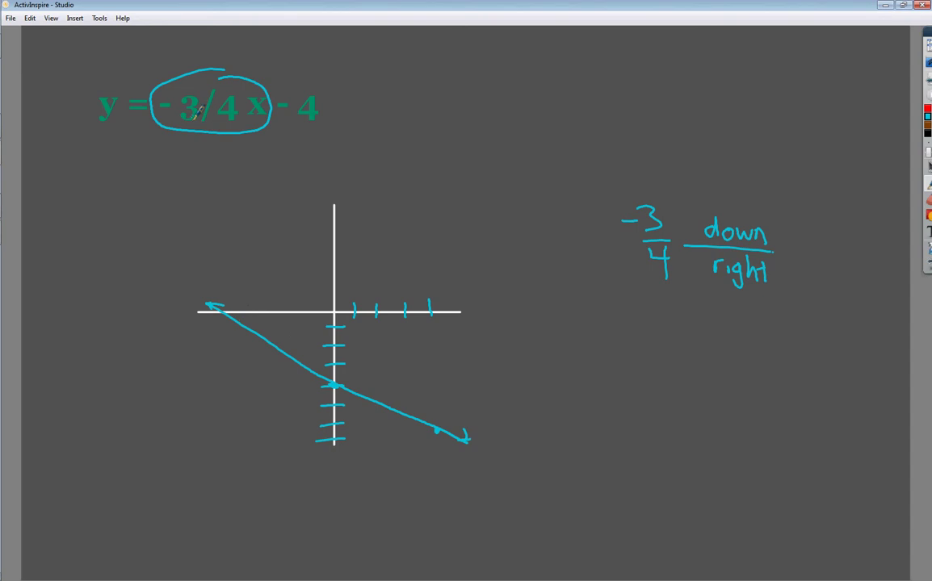
{"action": "mouse_move", "coordinate": [925, 146]}
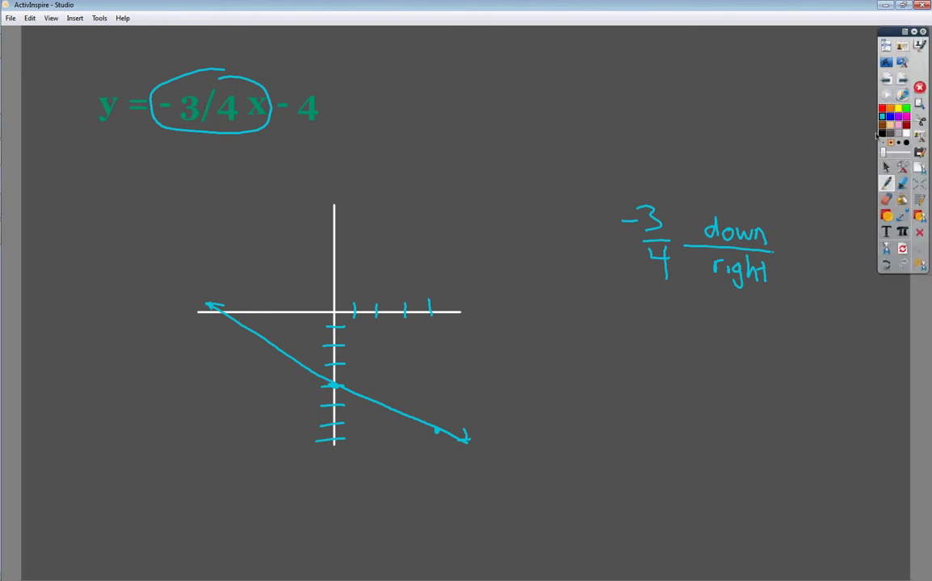
{"action": "left_click", "coordinate": [885, 167]}
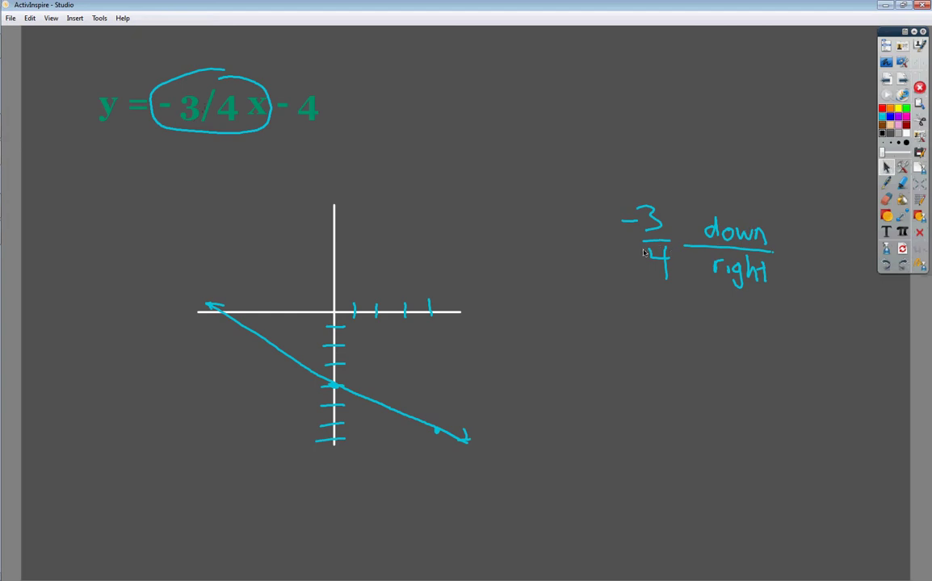
Bring Wabbitemu back on the right and clear the old Y1 equation
{"action": "mouse_move", "coordinate": [3, 105]}
{"action": "left_click", "coordinate": [17, 234]}
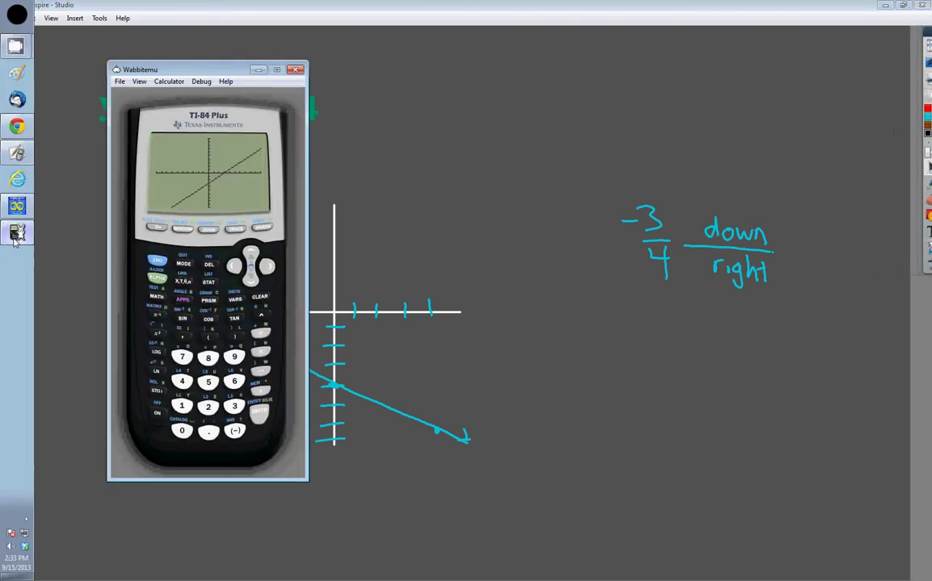
{"action": "left_click_drag", "start_coordinate": [177, 70], "coordinate": [596, 57]}
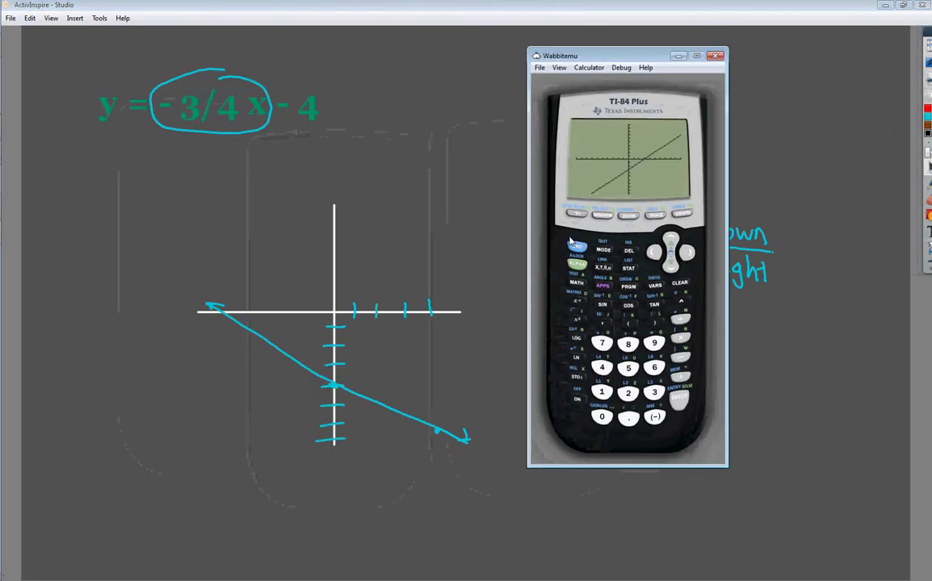
{"action": "left_click", "coordinate": [570, 214]}
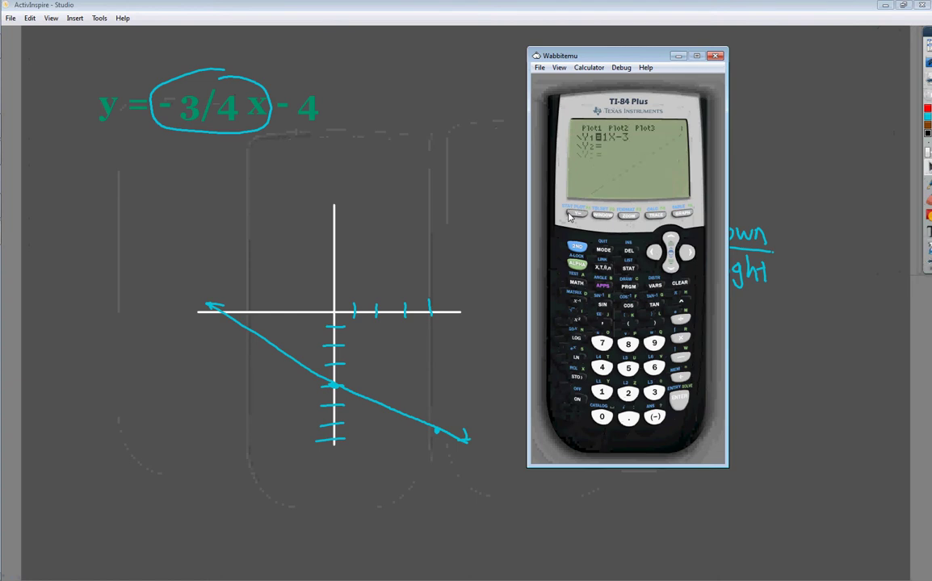
{"action": "left_click", "coordinate": [677, 284]}
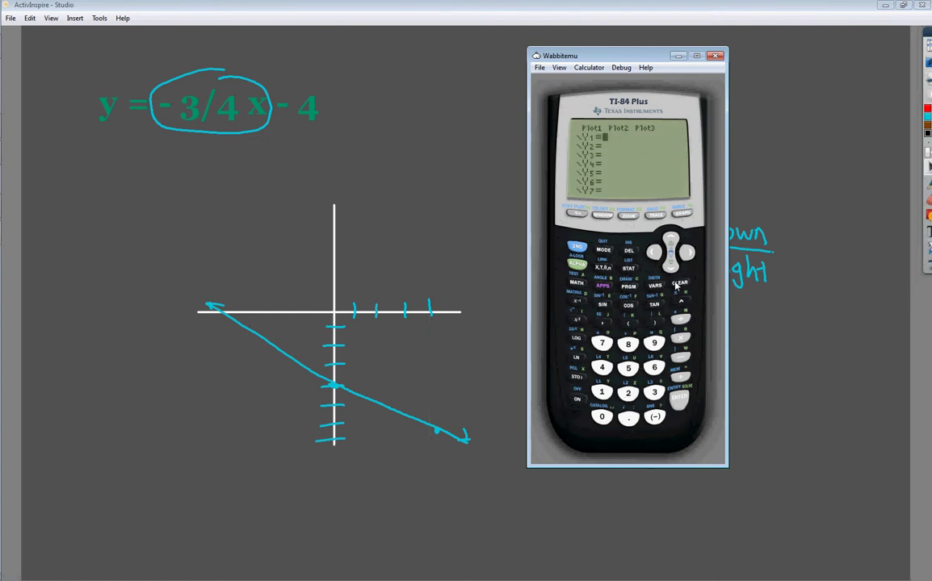
Enter Y1 = -3/4X-4 using the n/d fraction template and graph it
{"action": "left_click", "coordinate": [576, 265]}
{"action": "left_click", "coordinate": [576, 214]}
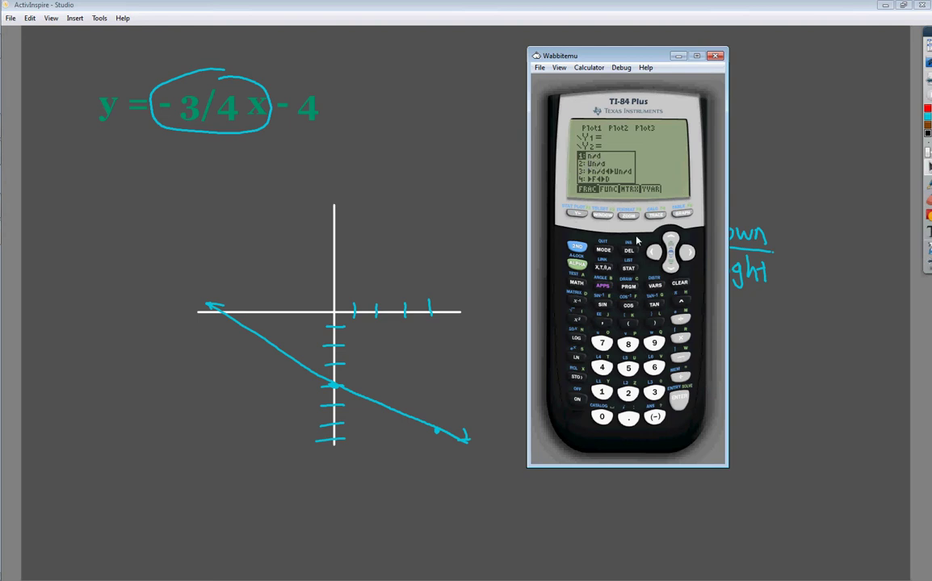
{"action": "left_click", "coordinate": [681, 401]}
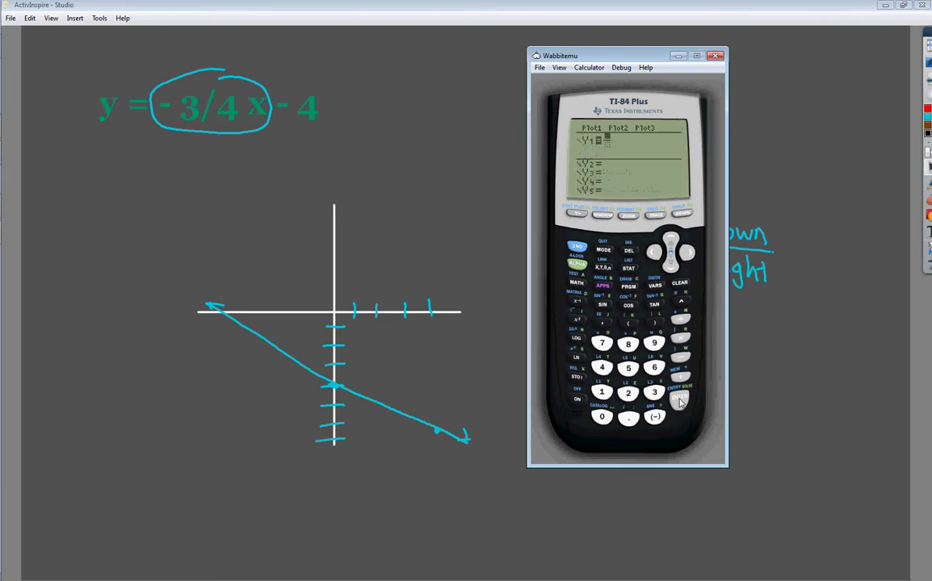
{"action": "left_click", "coordinate": [655, 418]}
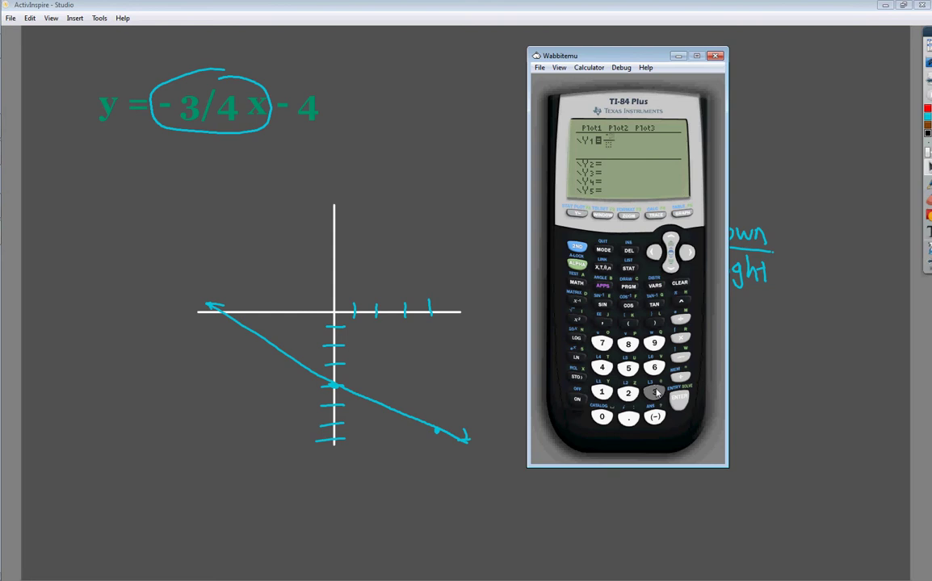
{"action": "left_click", "coordinate": [654, 393]}
{"action": "left_click", "coordinate": [603, 369]}
{"action": "left_click", "coordinate": [657, 252]}
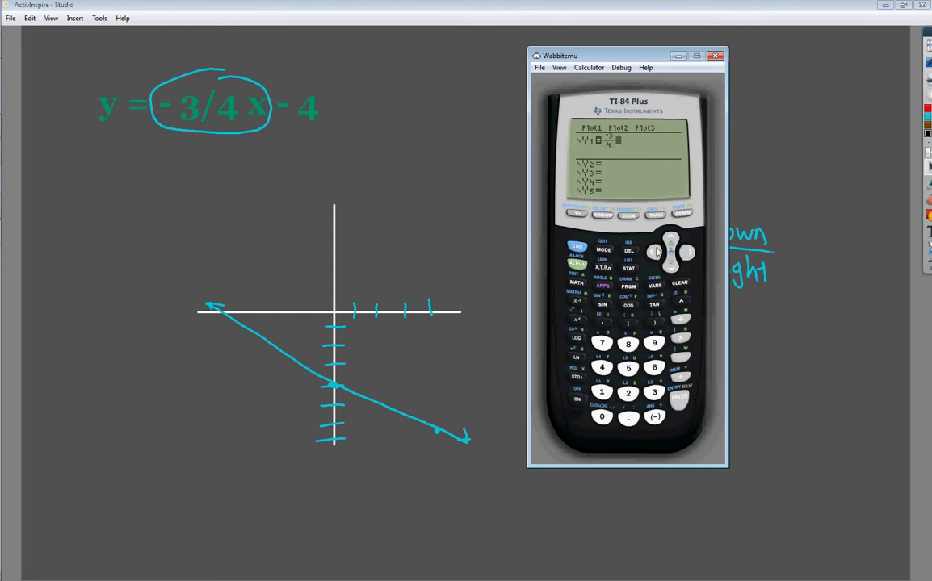
{"action": "left_click", "coordinate": [603, 268]}
{"action": "left_click", "coordinate": [681, 357]}
{"action": "left_click", "coordinate": [602, 369]}
{"action": "left_click", "coordinate": [681, 215]}
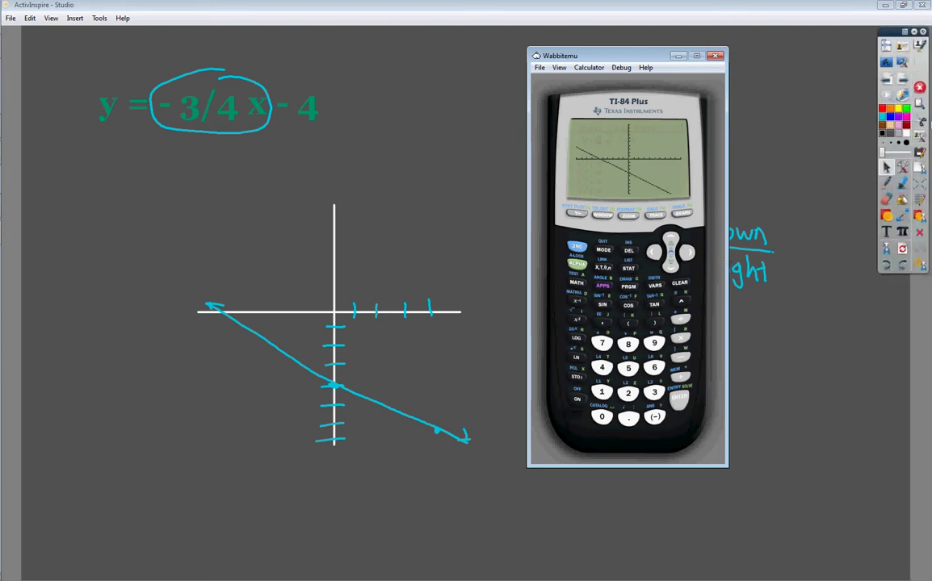
On the y = 1/2x page, circle the 1/2x slope, write +0, and mark the origin intercept
{"action": "left_click", "coordinate": [903, 83]}
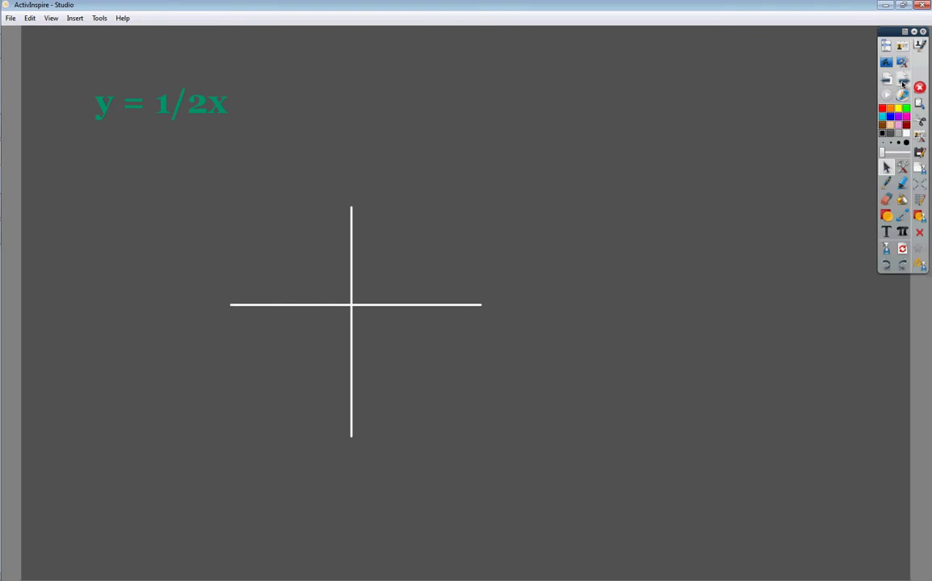
{"action": "left_click", "coordinate": [887, 185]}
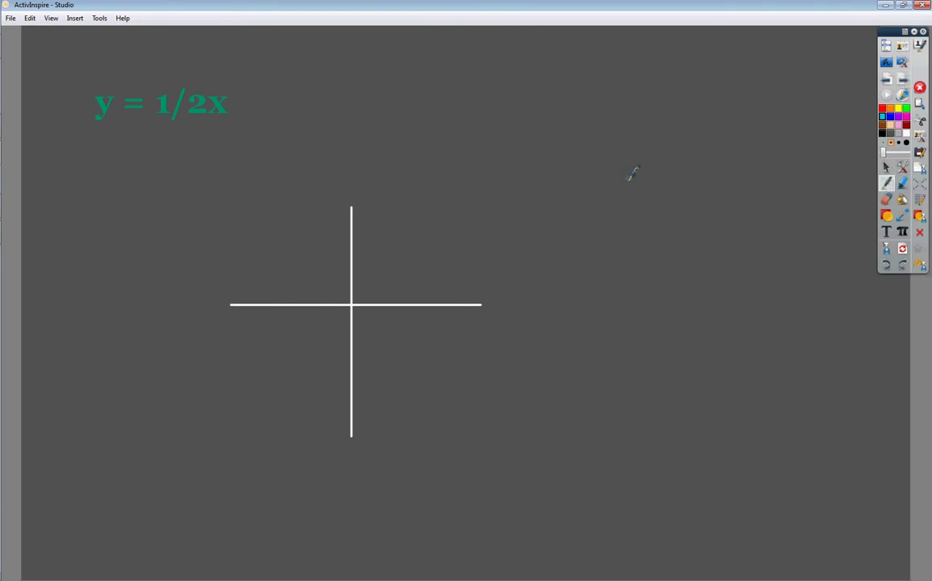
{"action": "mouse_move", "coordinate": [188, 77]}
{"action": "left_mouse_down"}
{"action": "mouse_move", "coordinate": [234, 114]}
{"action": "mouse_move", "coordinate": [184, 130]}
{"action": "mouse_move", "coordinate": [159, 118]}
{"action": "mouse_move", "coordinate": [150, 91]}
{"action": "mouse_move", "coordinate": [221, 87]}
{"action": "left_mouse_up"}
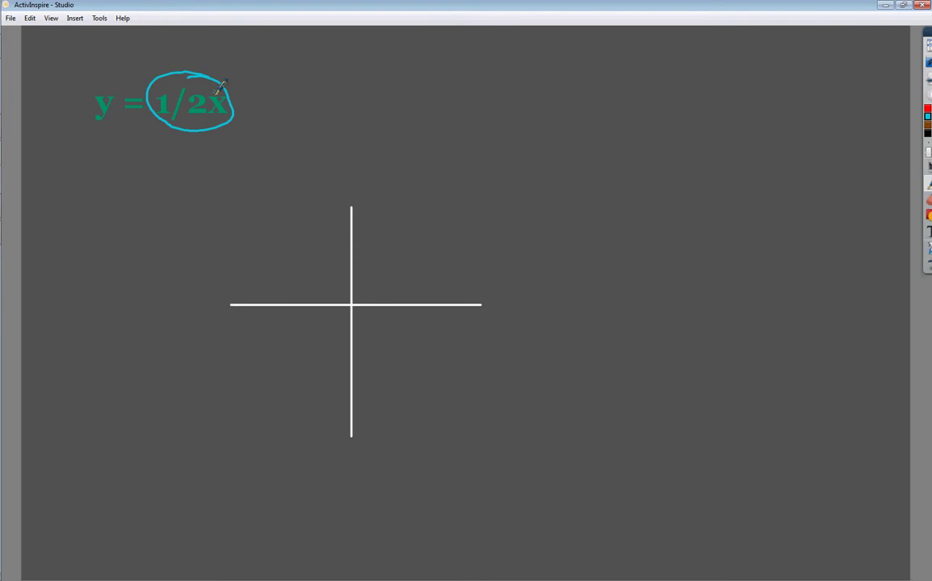
{"action": "left_click_drag", "start_coordinate": [247, 107], "coordinate": [263, 107]}
{"action": "mouse_move", "coordinate": [257, 97]}
{"action": "left_mouse_down"}
{"action": "mouse_move", "coordinate": [257, 116]}
{"action": "mouse_move", "coordinate": [278, 97]}
{"action": "left_mouse_up"}
{"action": "left_click", "coordinate": [351, 305]}
Write the slope 1/2 below, mark the rise and run from the origin, and draw the arrowed line
{"action": "left_click_drag", "start_coordinate": [114, 166], "coordinate": [110, 197]}
{"action": "left_click_drag", "start_coordinate": [115, 201], "coordinate": [135, 213]}
{"action": "mouse_move", "coordinate": [139, 171]}
{"action": "left_mouse_down"}
{"action": "mouse_move", "coordinate": [161, 171]}
{"action": "mouse_move", "coordinate": [172, 212]}
{"action": "mouse_move", "coordinate": [201, 208]}
{"action": "left_mouse_up"}
{"action": "mouse_move", "coordinate": [344, 289]}
{"action": "left_mouse_down"}
{"action": "mouse_move", "coordinate": [357, 289]}
{"action": "mouse_move", "coordinate": [366, 309]}
{"action": "mouse_move", "coordinate": [345, 308]}
{"action": "mouse_move", "coordinate": [460, 252]}
{"action": "mouse_move", "coordinate": [459, 267]}
{"action": "left_mouse_up"}
{"action": "mouse_move", "coordinate": [352, 304]}
{"action": "left_mouse_down"}
{"action": "mouse_move", "coordinate": [277, 349]}
{"action": "mouse_move", "coordinate": [297, 353]}
{"action": "left_mouse_up"}
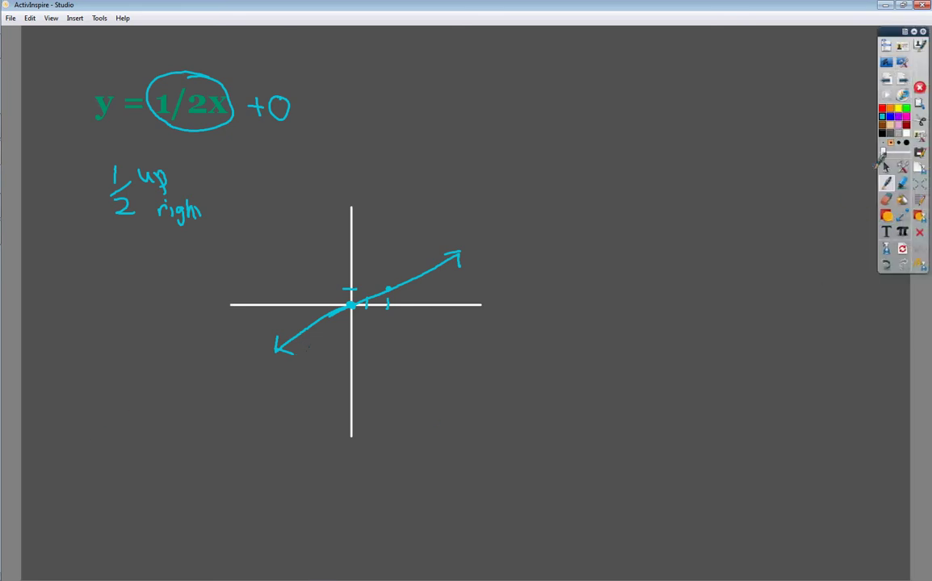
In Wabbitemu, clear Y1, enter 1/2X with the n/d fraction template, and graph it
{"action": "mouse_move", "coordinate": [2, 179]}
{"action": "left_click", "coordinate": [15, 206]}
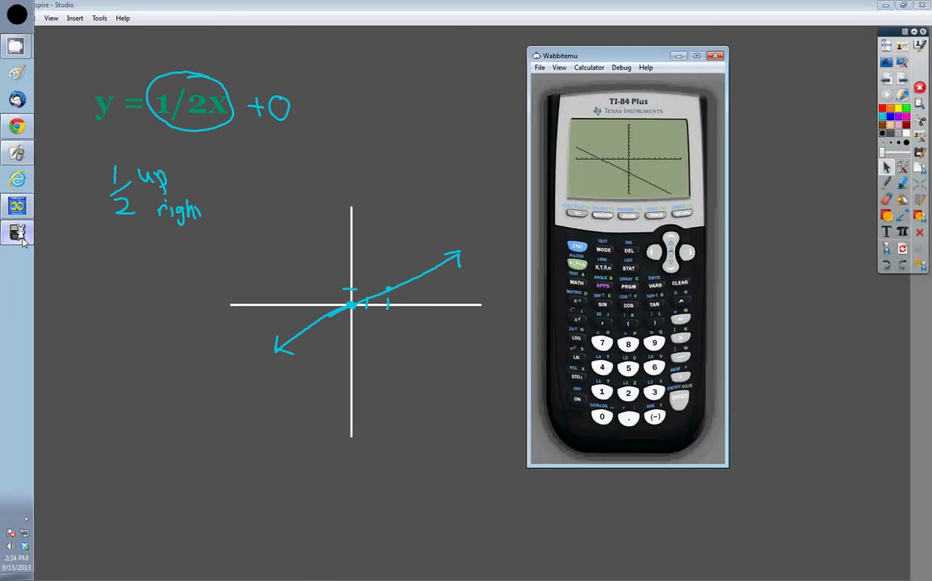
{"action": "left_click", "coordinate": [578, 212]}
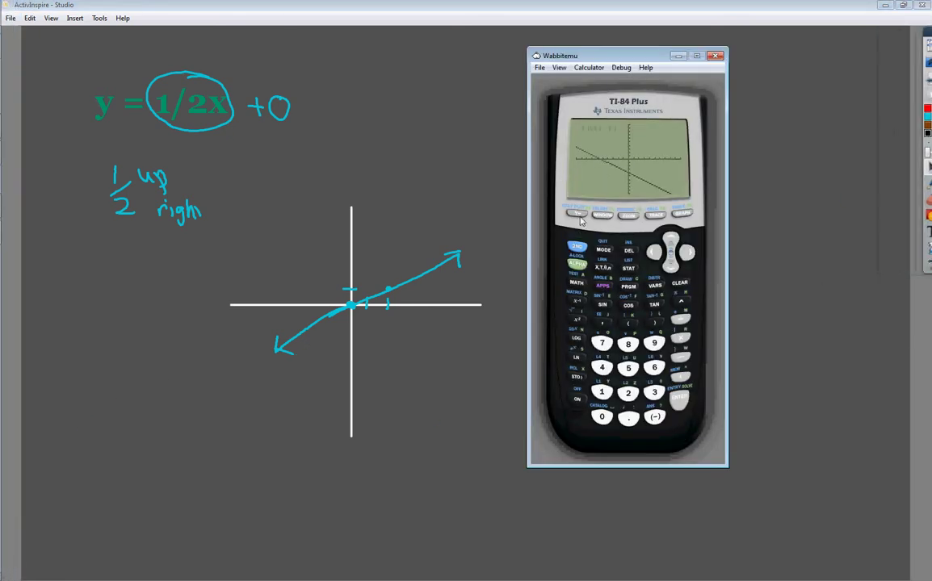
{"action": "left_click", "coordinate": [679, 282]}
{"action": "left_click", "coordinate": [577, 264]}
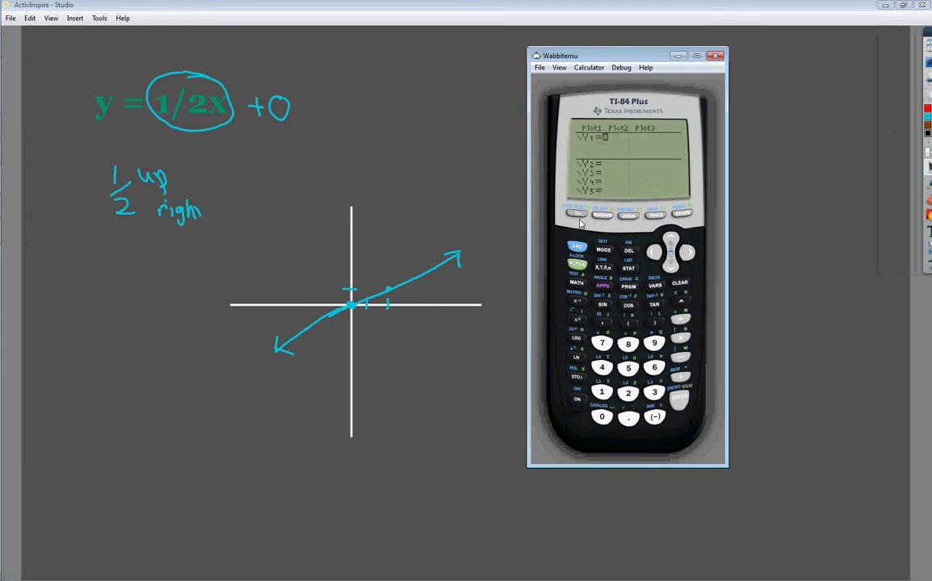
{"action": "left_click", "coordinate": [577, 213]}
{"action": "key", "text": "Return"}
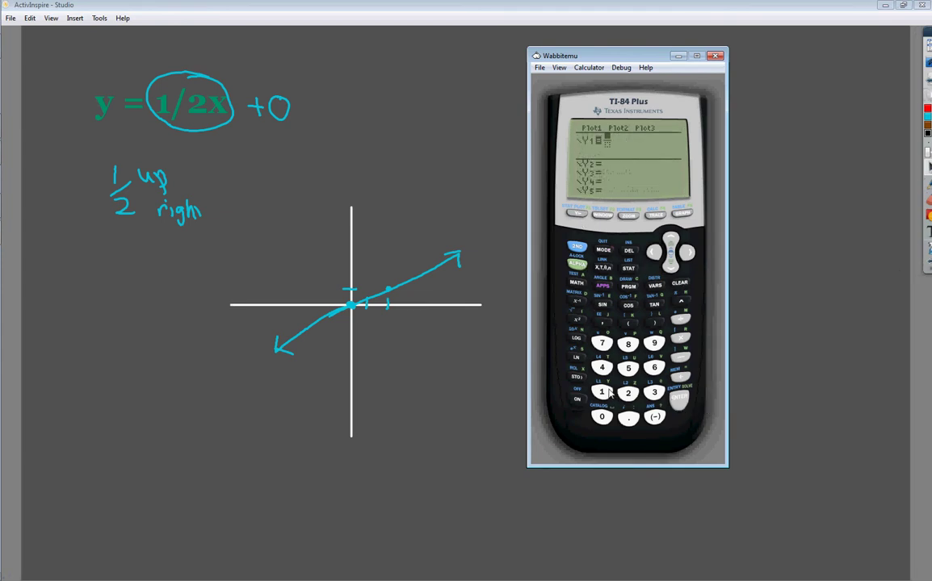
{"action": "type", "text": "2X"}
{"action": "left_click", "coordinate": [685, 215]}
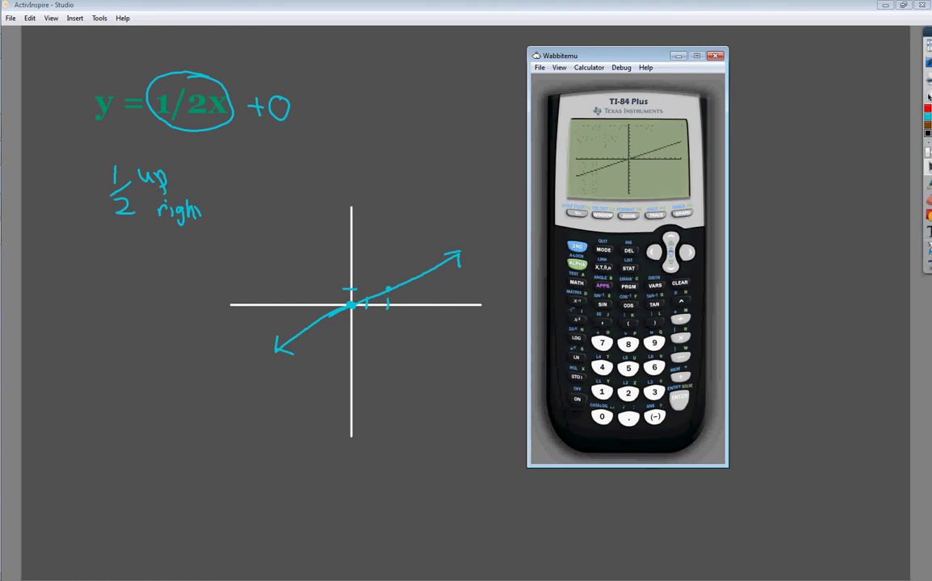
On the y = -4 page, tick the y-axis with the pen down to -4
{"action": "mouse_move", "coordinate": [928, 97]}
{"action": "left_click", "coordinate": [903, 78]}
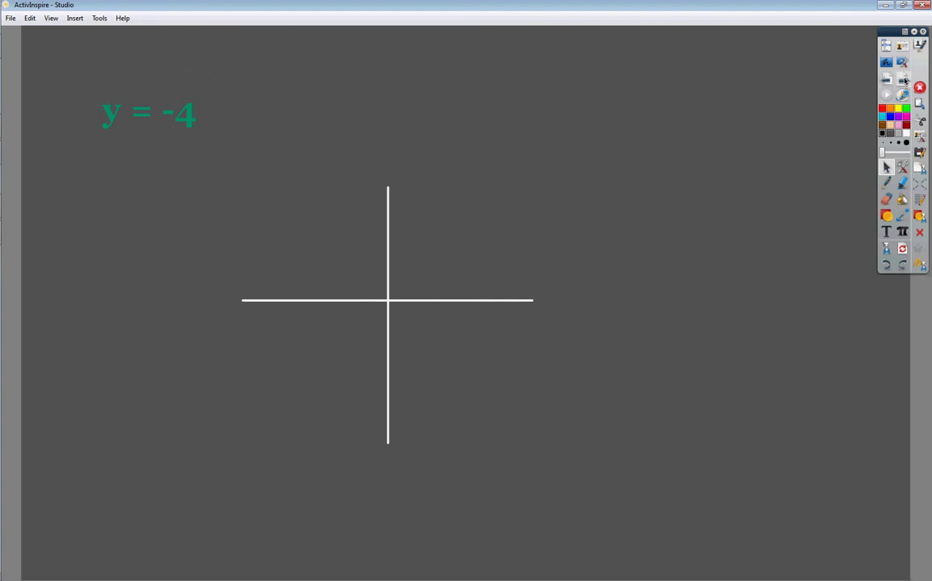
{"action": "left_click", "coordinate": [887, 184]}
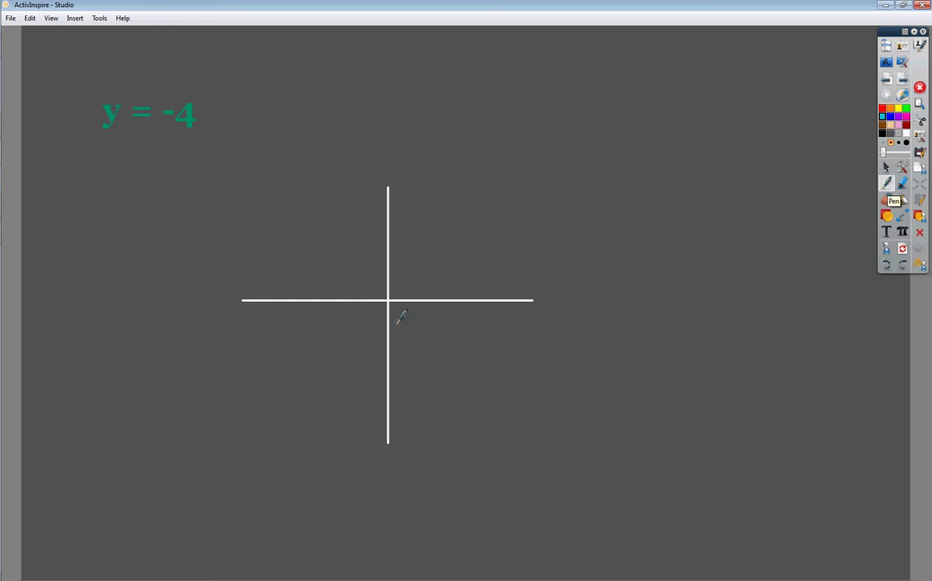
{"action": "mouse_move", "coordinate": [381, 321]}
{"action": "left_mouse_down"}
{"action": "mouse_move", "coordinate": [397, 321]}
{"action": "mouse_move", "coordinate": [406, 375]}
{"action": "left_mouse_up"}
{"action": "left_click", "coordinate": [387, 378]}
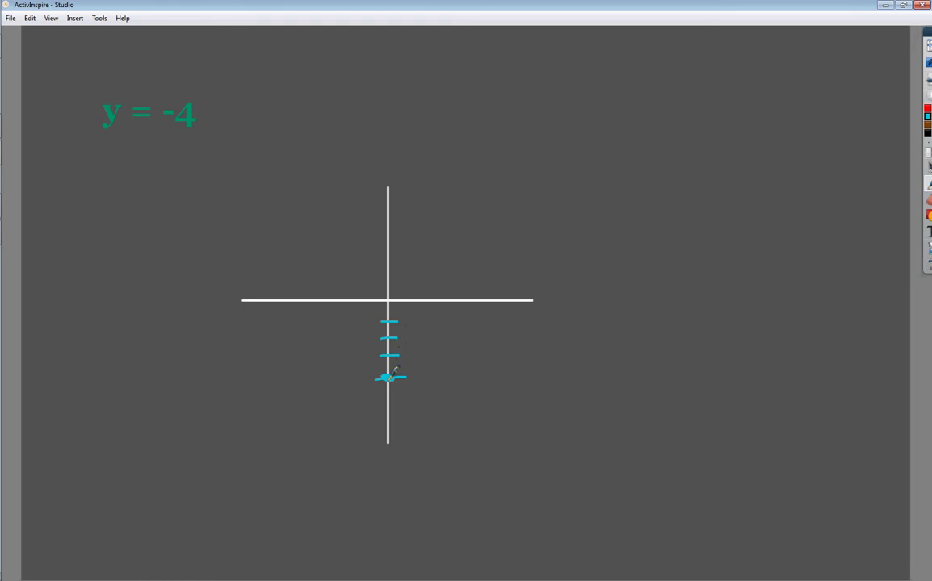
Write y = 0x - 4 beneath the equation
{"action": "mouse_move", "coordinate": [81, 150]}
{"action": "left_mouse_down"}
{"action": "mouse_move", "coordinate": [98, 152]}
{"action": "mouse_move", "coordinate": [87, 171]}
{"action": "mouse_move", "coordinate": [119, 158]}
{"action": "left_mouse_up"}
{"action": "mouse_move", "coordinate": [104, 164]}
{"action": "left_mouse_down"}
{"action": "mouse_move", "coordinate": [150, 154]}
{"action": "mouse_move", "coordinate": [170, 172]}
{"action": "mouse_move", "coordinate": [158, 172]}
{"action": "left_mouse_up"}
{"action": "mouse_move", "coordinate": [176, 164]}
{"action": "left_mouse_down"}
{"action": "mouse_move", "coordinate": [216, 155]}
{"action": "mouse_move", "coordinate": [217, 182]}
{"action": "left_mouse_up"}
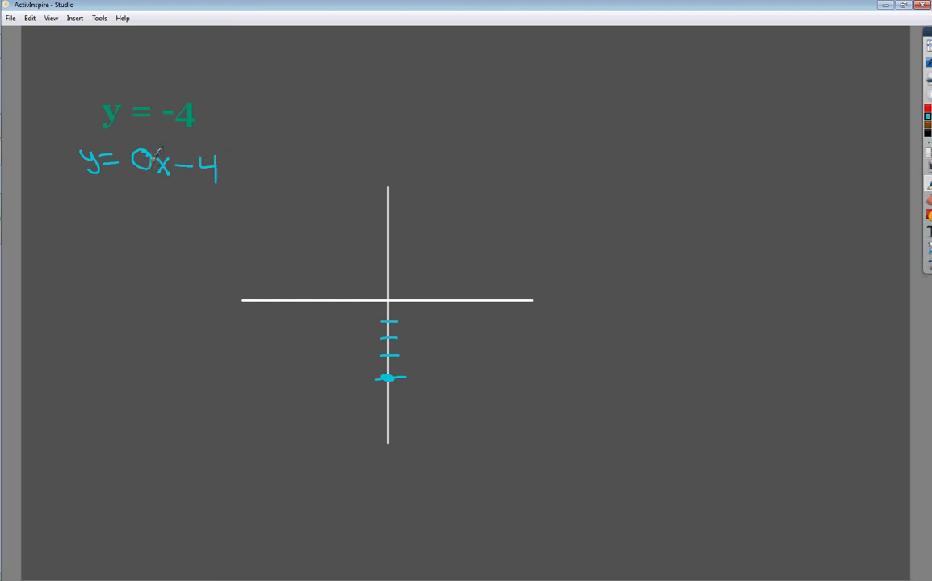
{"action": "left_click_drag", "start_coordinate": [143, 150], "coordinate": [142, 153]}
Draw the arrowed horizontal line through -4 on the y-axis
{"action": "mouse_move", "coordinate": [507, 375]}
{"action": "left_mouse_down"}
{"action": "mouse_move", "coordinate": [234, 382]}
{"action": "mouse_move", "coordinate": [242, 379]}
{"action": "left_mouse_up"}
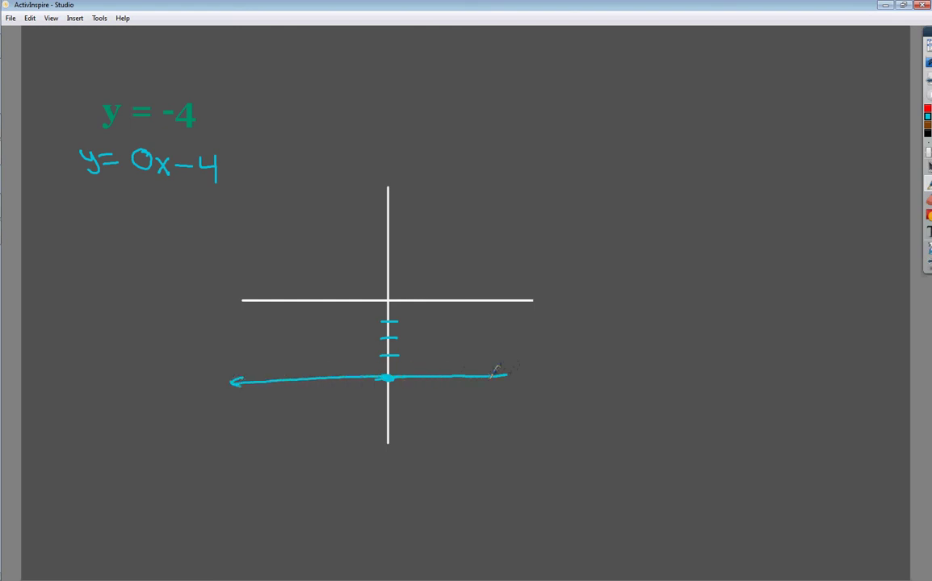
{"action": "left_click_drag", "start_coordinate": [498, 370], "coordinate": [502, 381]}
{"action": "mouse_move", "coordinate": [899, 408]}
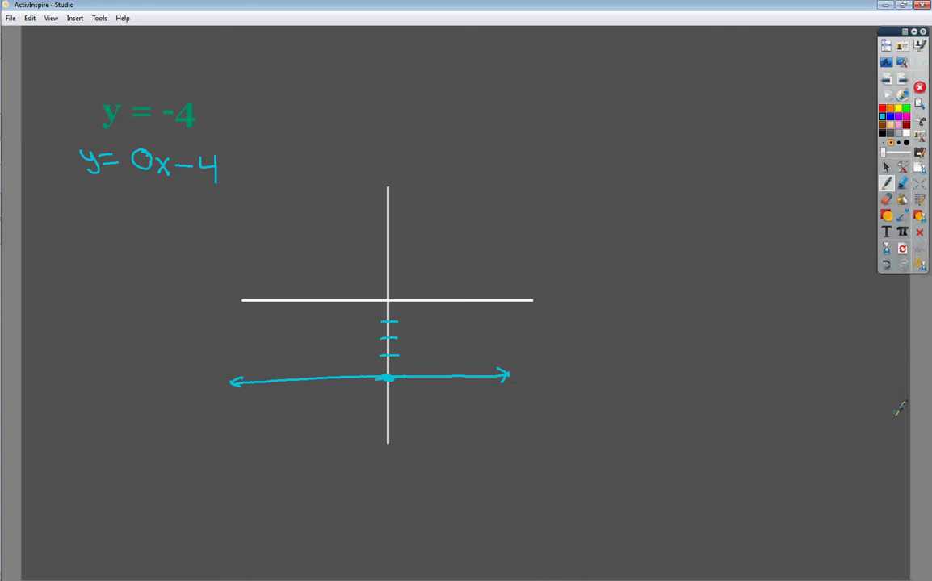
In Wabbitemu, replace Y1 with -4, graph the flat line, then return to the whiteboard
{"action": "mouse_move", "coordinate": [6, 250]}
{"action": "left_click", "coordinate": [17, 233]}
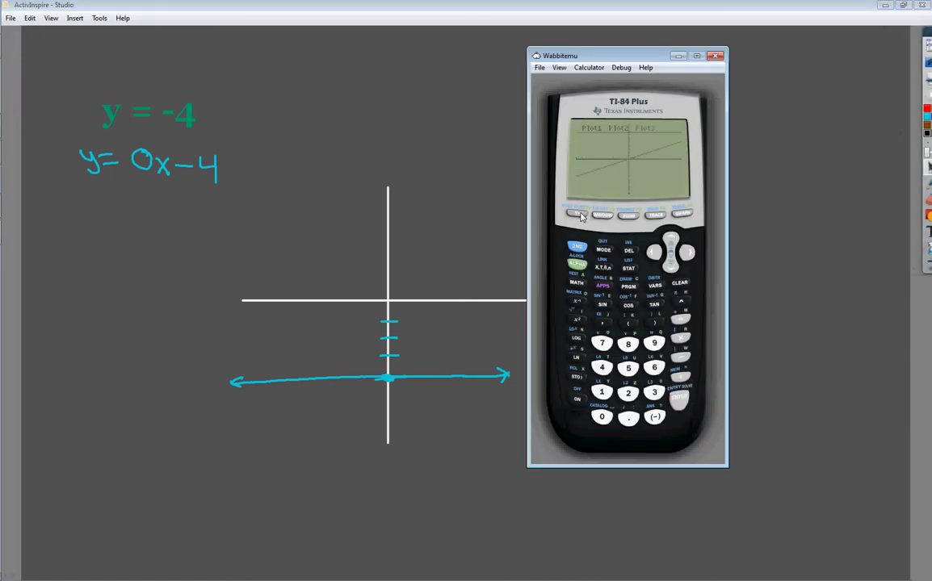
{"action": "left_click", "coordinate": [679, 283]}
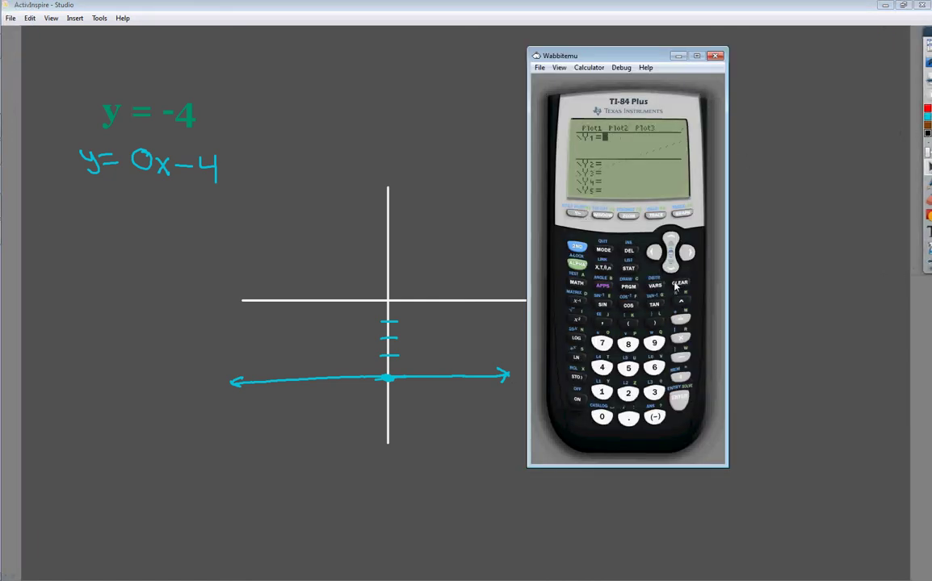
{"action": "left_click", "coordinate": [654, 418]}
{"action": "left_click", "coordinate": [602, 368]}
{"action": "left_click", "coordinate": [683, 215]}
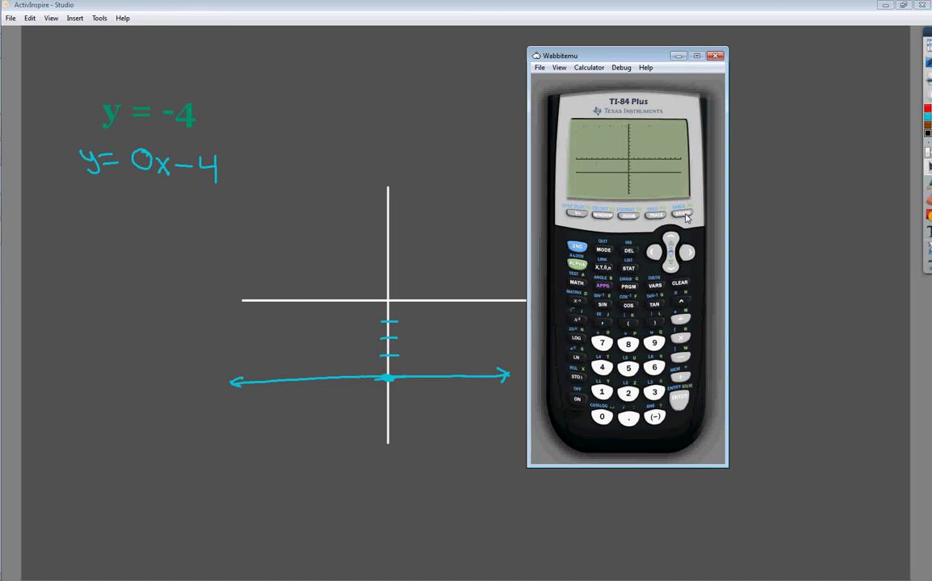
{"action": "mouse_move", "coordinate": [925, 168]}
{"action": "left_click", "coordinate": [888, 157]}
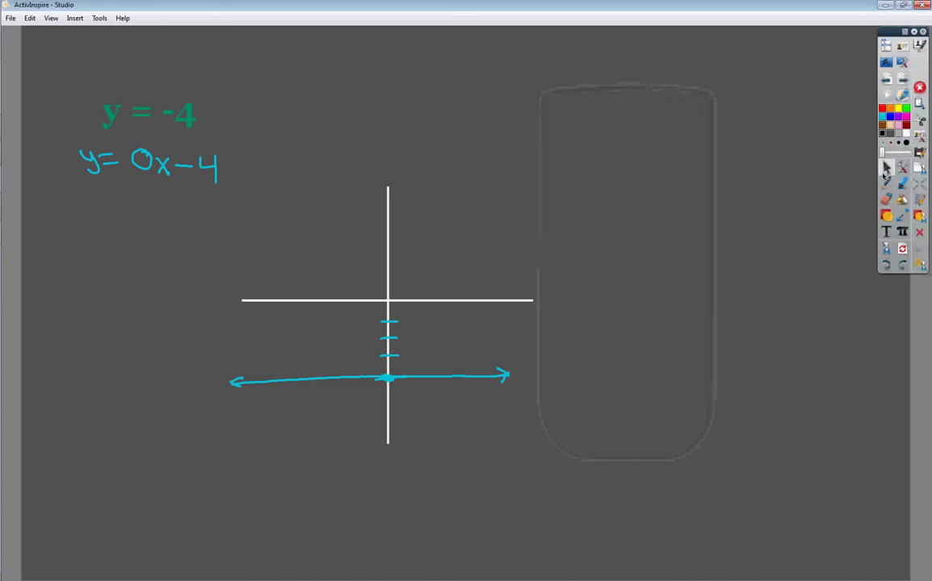
On the x = 3 page, underline the x in x = 3 with the pen
{"action": "left_click", "coordinate": [903, 80]}
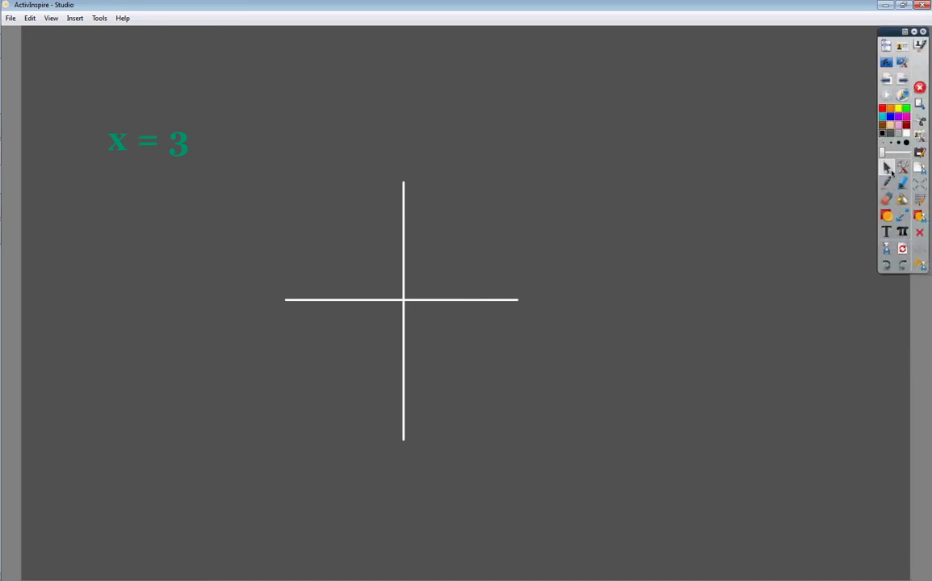
{"action": "left_click", "coordinate": [887, 184]}
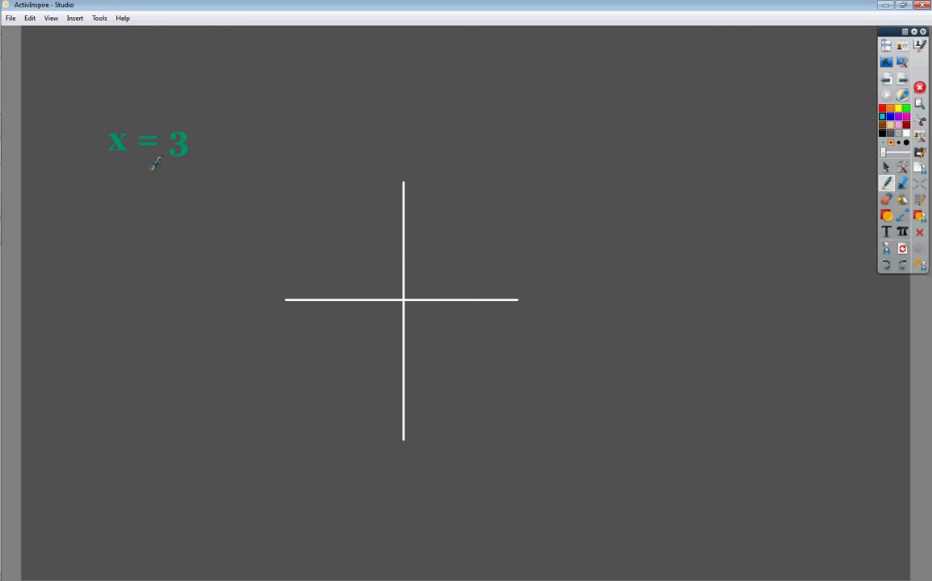
{"action": "left_click_drag", "start_coordinate": [147, 161], "coordinate": [96, 161]}
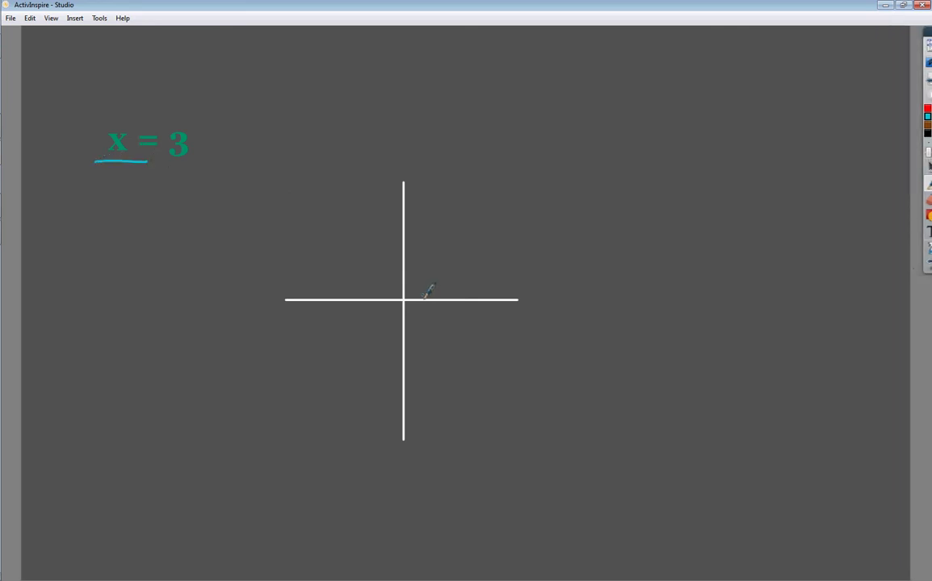
Tick 1, 2, 3 on the x-axis and draw the vertical line through x = 3
{"action": "mouse_move", "coordinate": [423, 292]}
{"action": "left_mouse_down"}
{"action": "mouse_move", "coordinate": [423, 306]}
{"action": "mouse_move", "coordinate": [473, 307]}
{"action": "mouse_move", "coordinate": [474, 321]}
{"action": "mouse_move", "coordinate": [474, 175]}
{"action": "mouse_move", "coordinate": [480, 186]}
{"action": "left_mouse_up"}
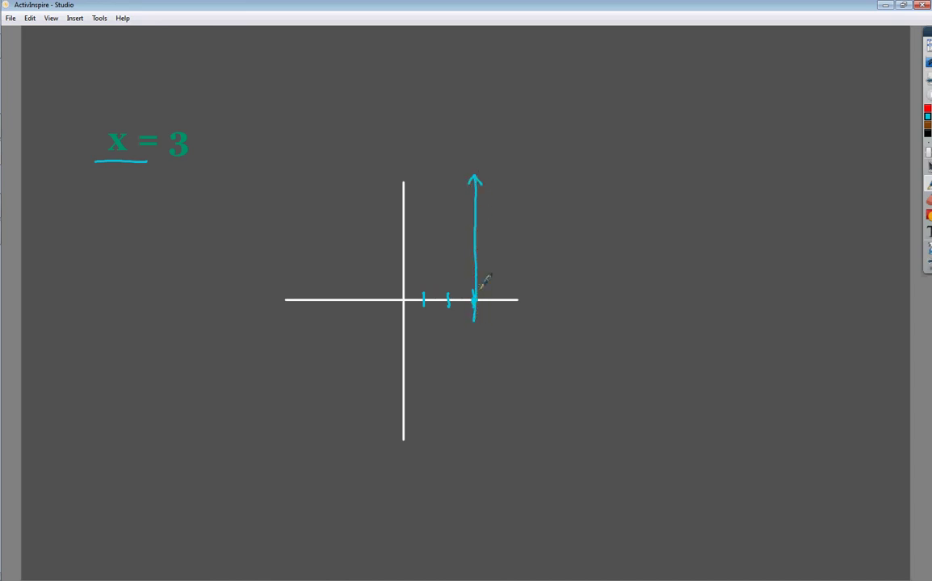
{"action": "mouse_move", "coordinate": [475, 301]}
{"action": "left_mouse_down"}
{"action": "mouse_move", "coordinate": [483, 418]}
{"action": "mouse_move", "coordinate": [474, 422]}
{"action": "left_mouse_up"}
{"action": "mouse_move", "coordinate": [927, 161]}
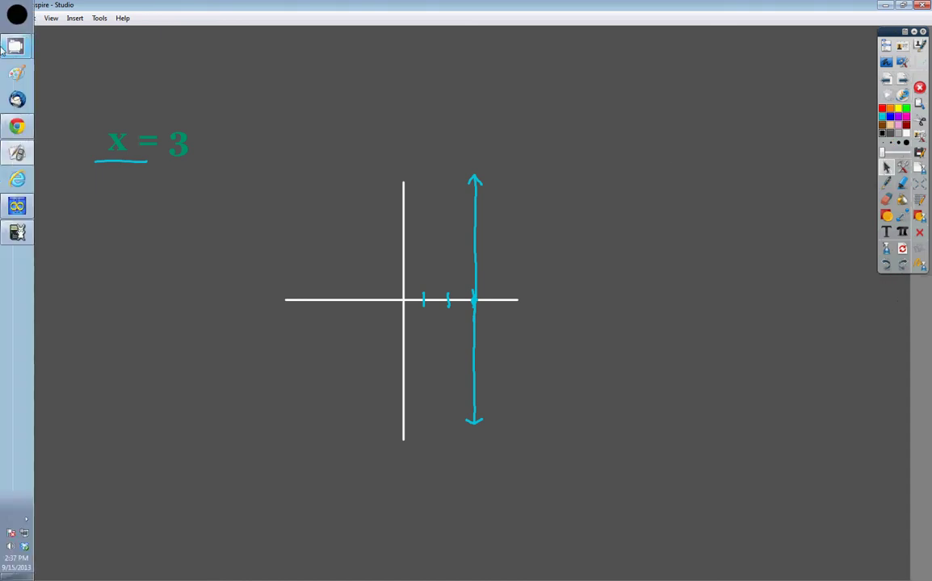
{"action": "mouse_move", "coordinate": [3, 50]}
{"action": "left_click", "coordinate": [73, 37]}
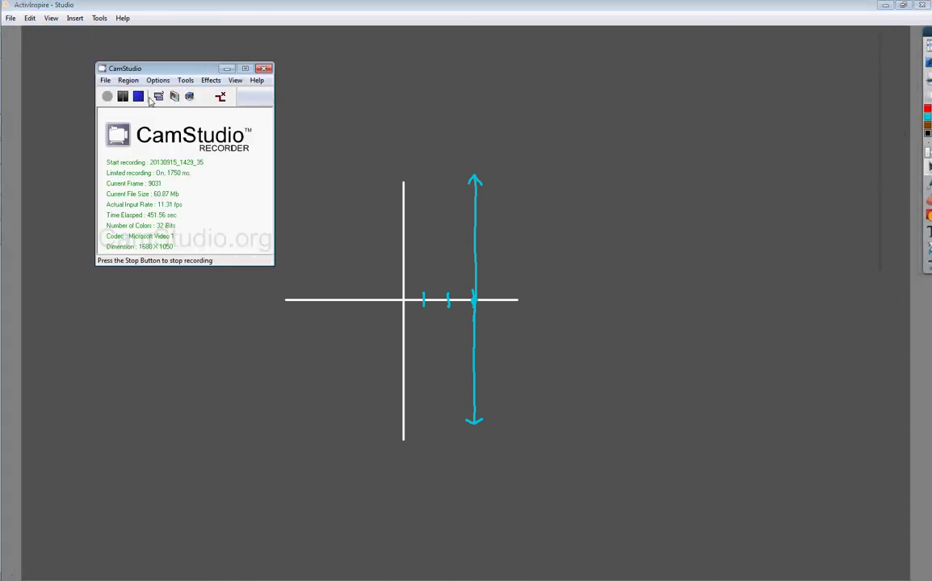